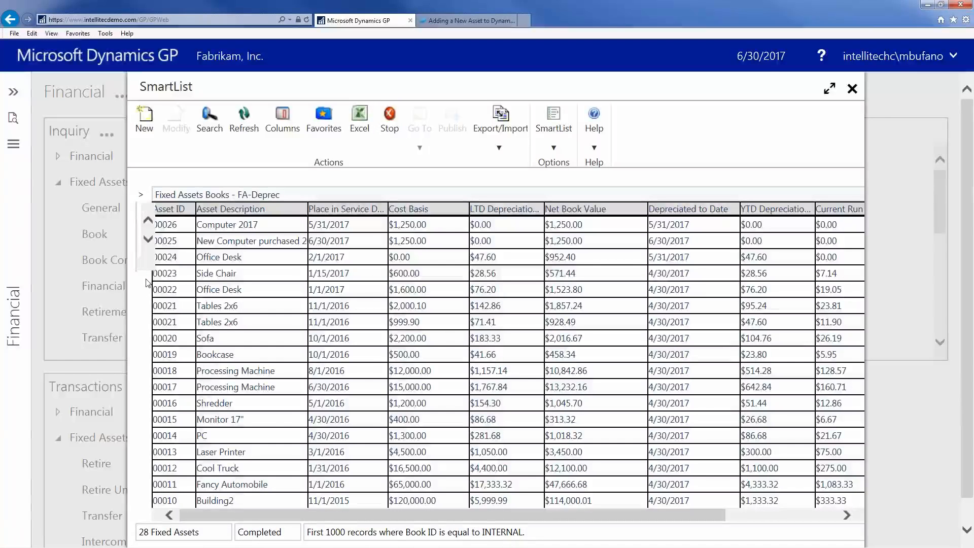
Review the Side Chair record, asset 00023, in the fixed asset book results and close SmartList.
left_click(163, 274)
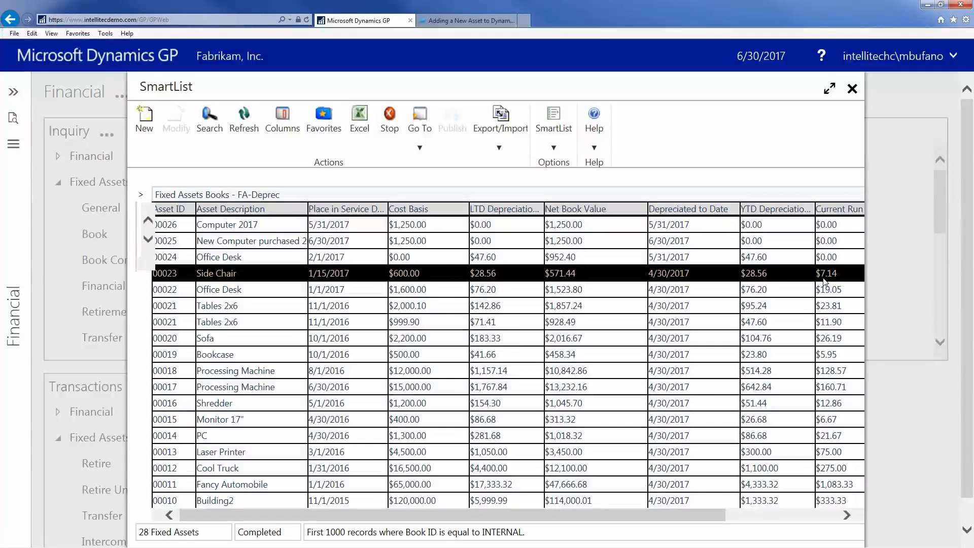
left_click(853, 90)
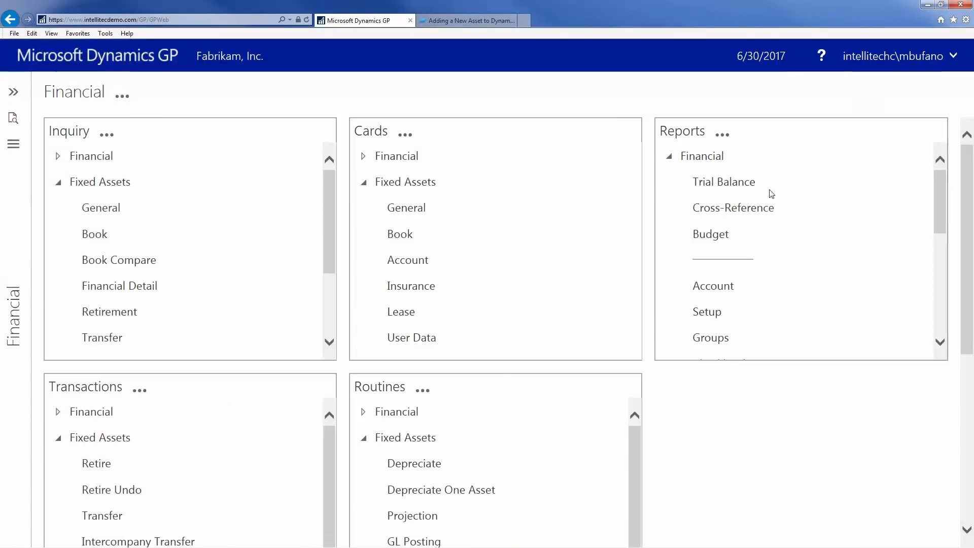
Open the Financial area's Assets list and sort it by Asset ID in descending order.
left_click(14, 91)
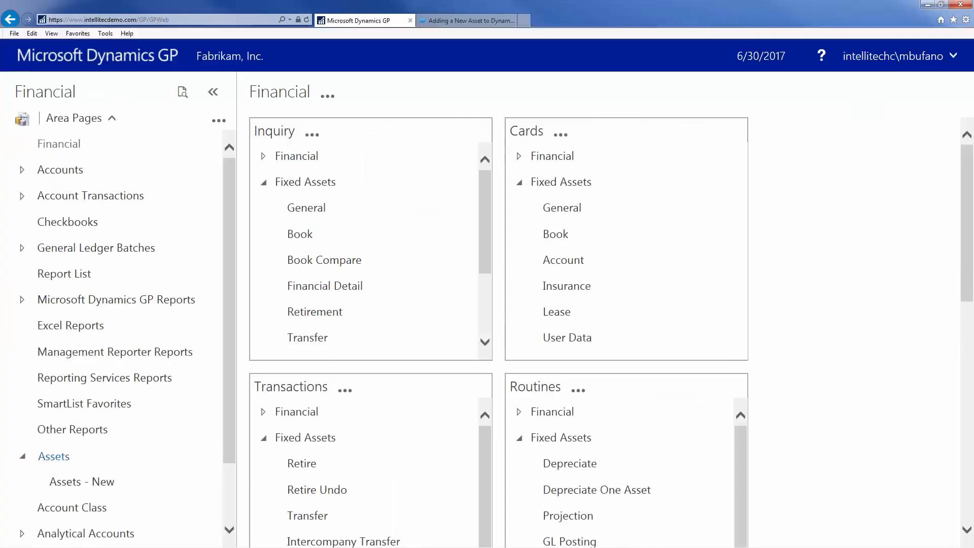
left_click(54, 457)
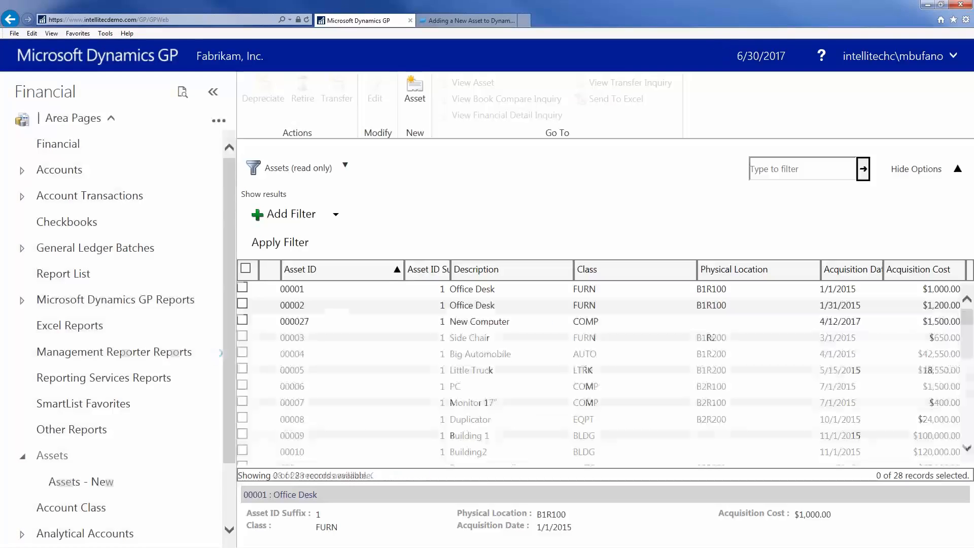
left_click(340, 270)
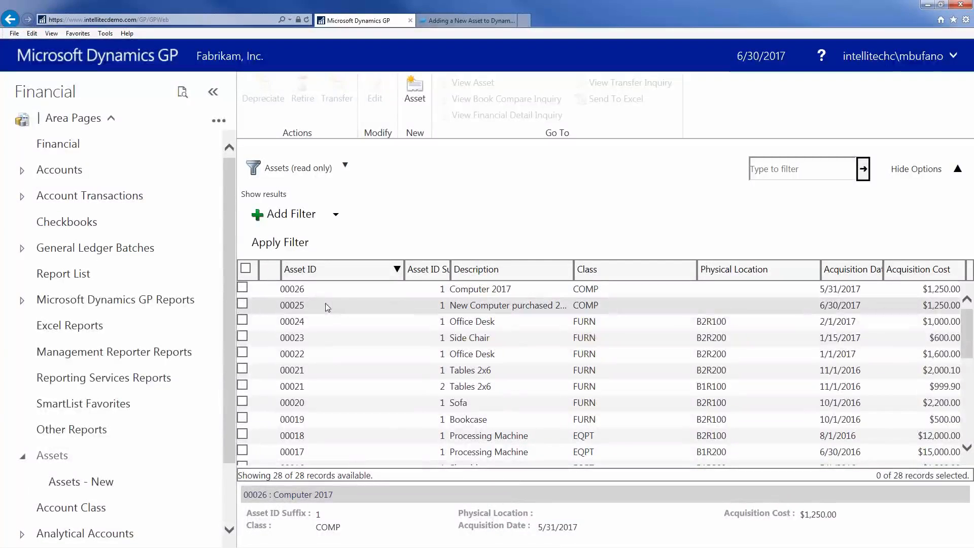
Start a retirement for asset 00023, Side Chair, and set the retirement date to 06/26/2017.
left_click(242, 338)
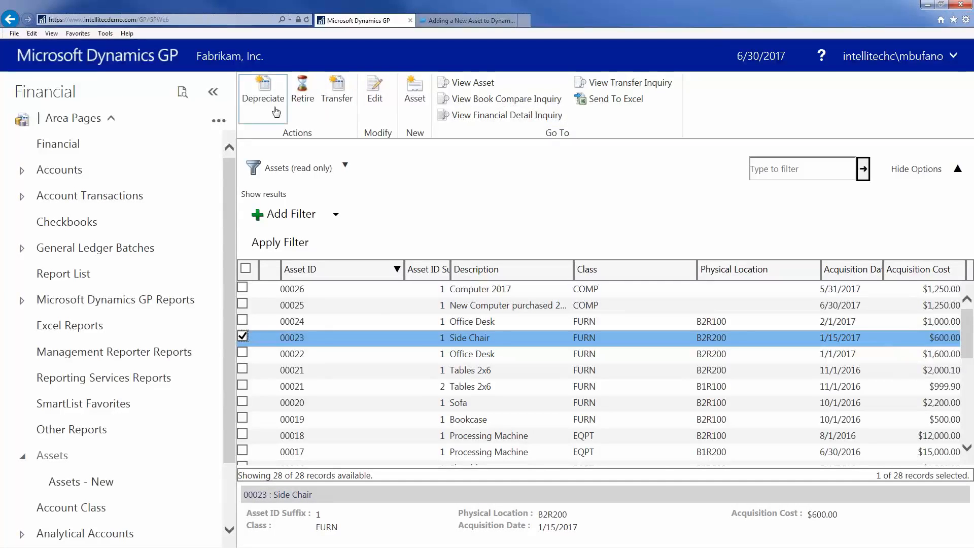
left_click(302, 99)
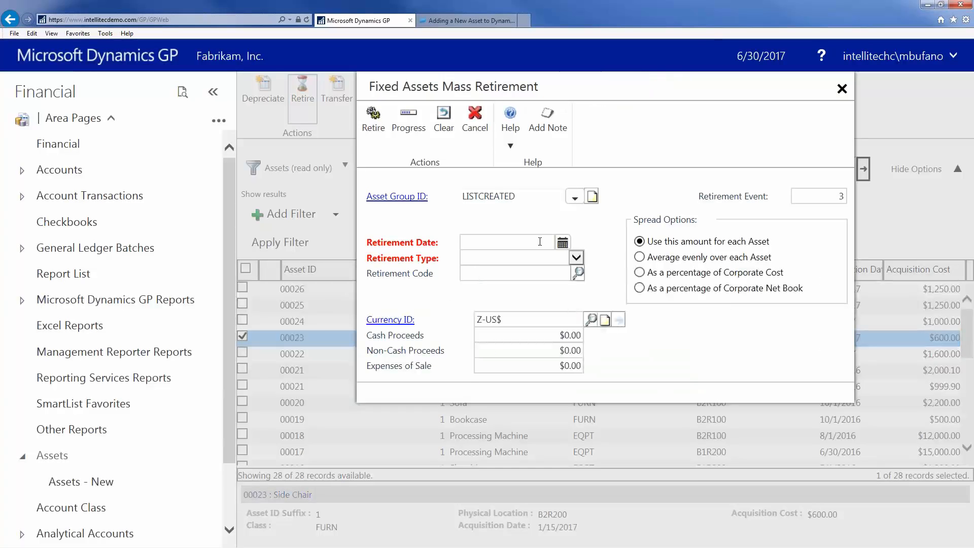
left_click(563, 243)
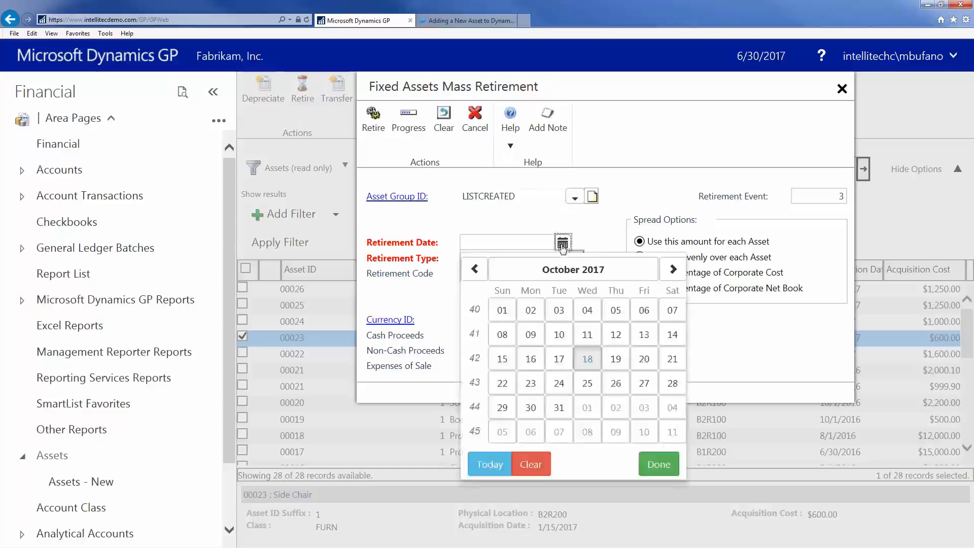
left_click(482, 274)
left_click(481, 274)
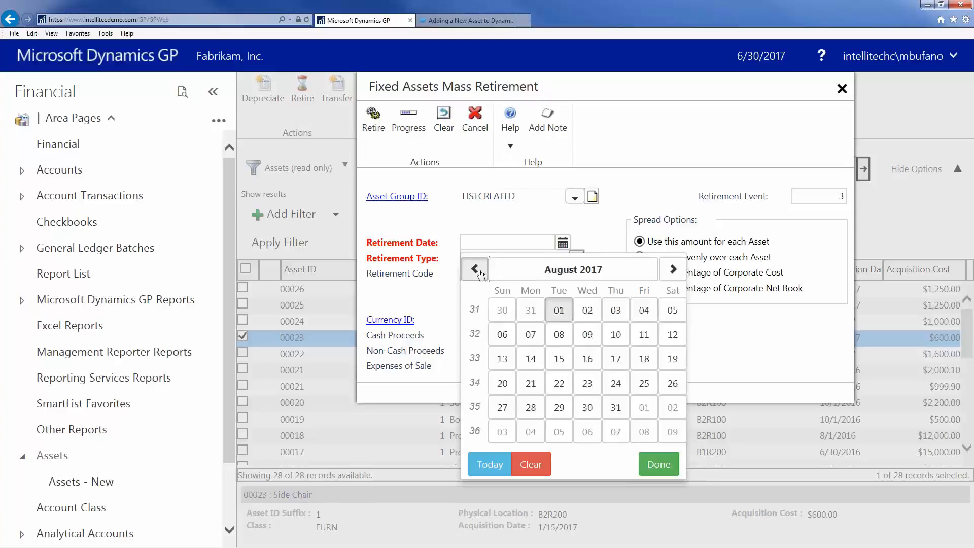
left_click(481, 274)
left_click(481, 274)
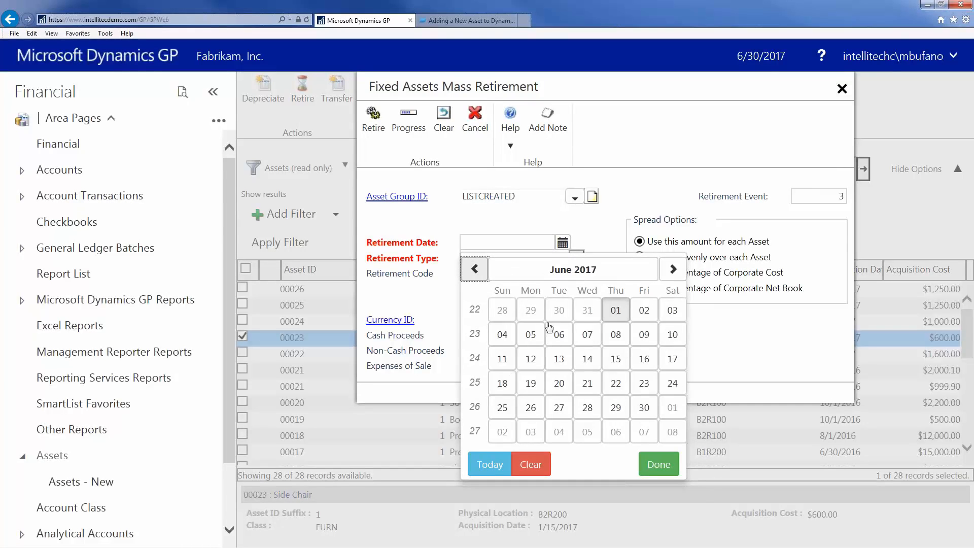
left_click(530, 410)
Set the retirement type to Sale, the retirement code to SOLD and the cash proceeds to $500.00.
left_click(577, 259)
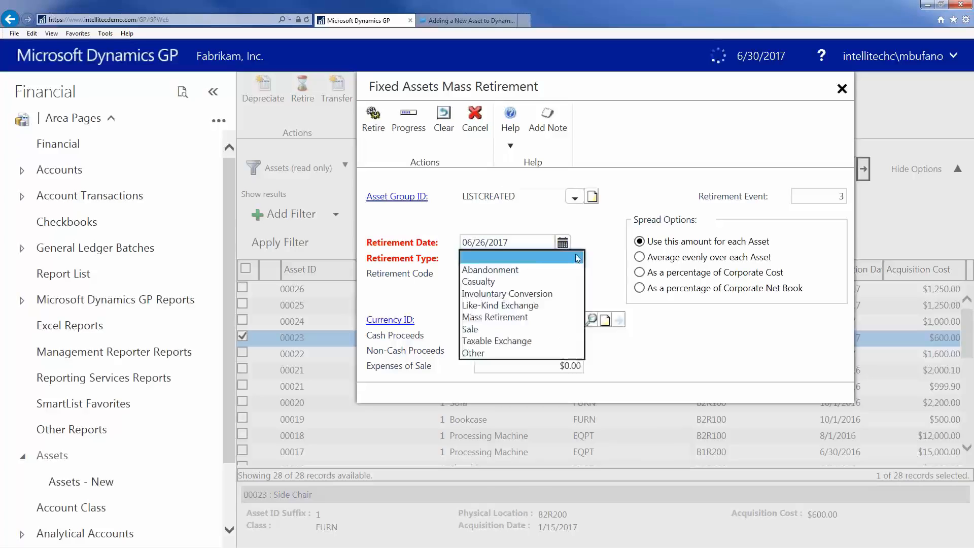
left_click(482, 331)
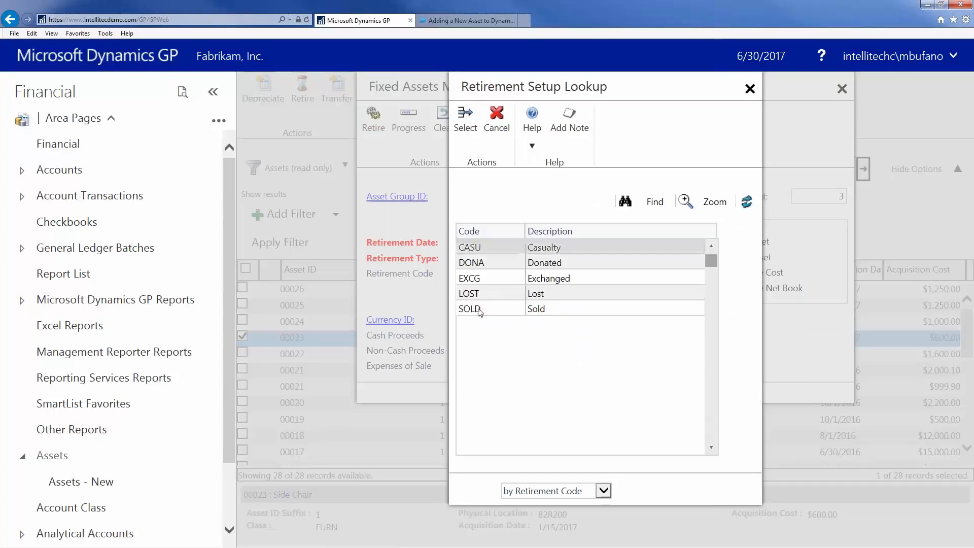
double_click(474, 313)
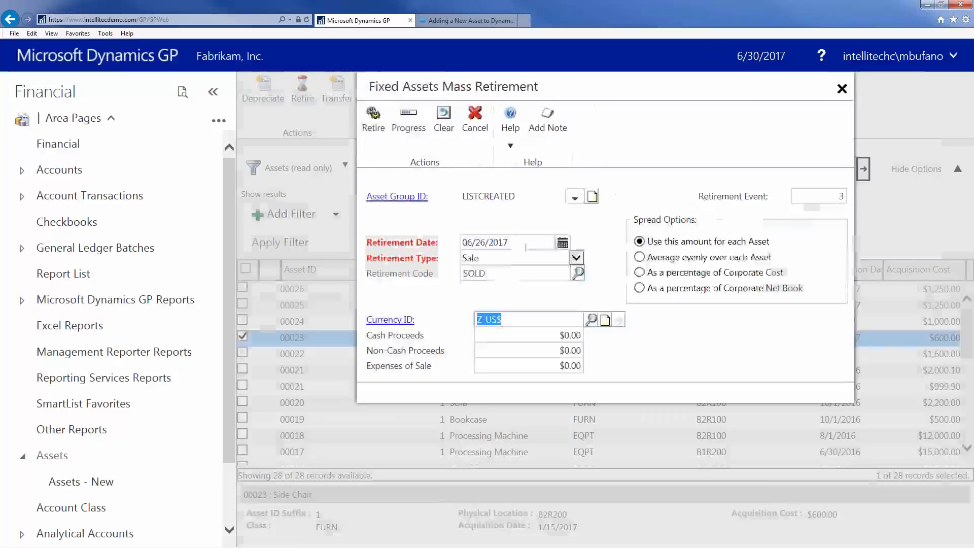
left_click(548, 334)
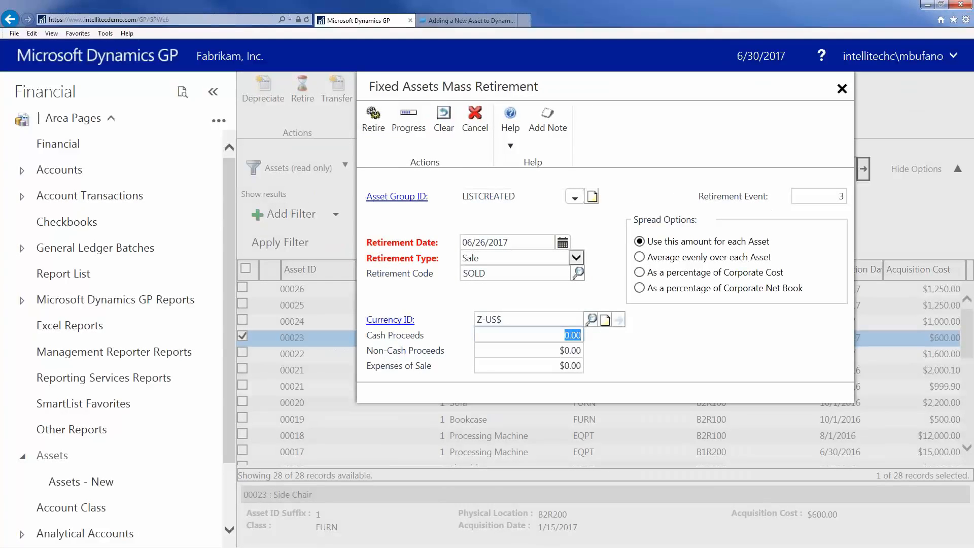
type("500.")
key("Tab")
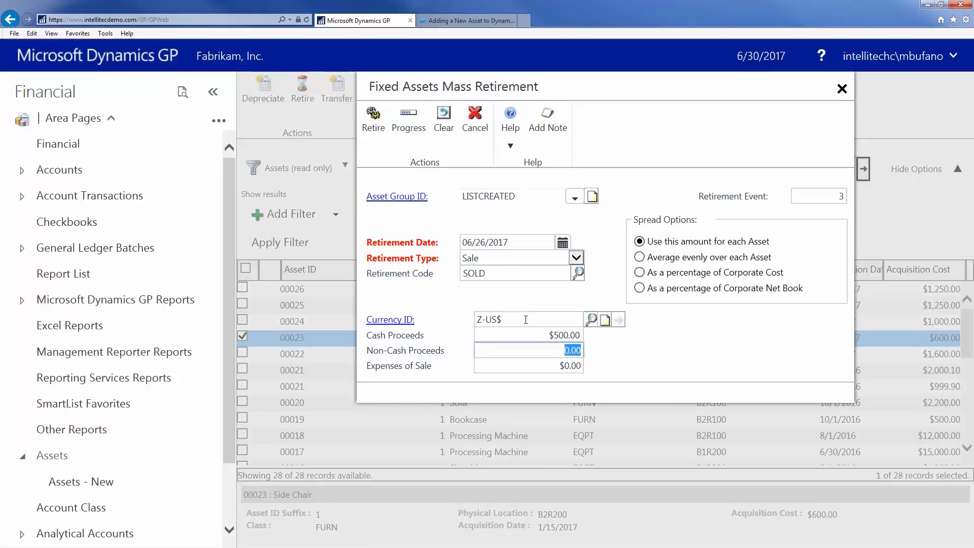
Run the retirement of the selected asset, confirm it and close the mass retirement window.
left_click(373, 121)
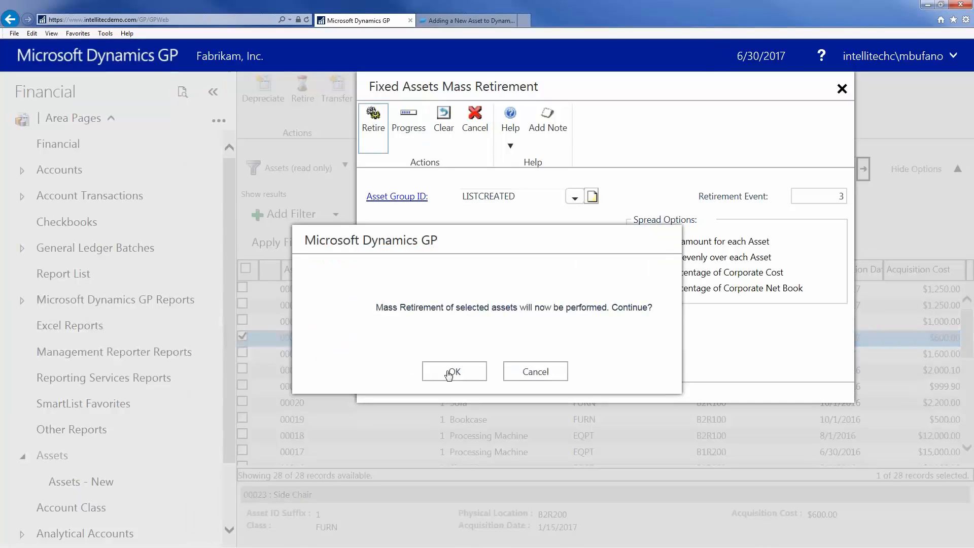
left_click(450, 373)
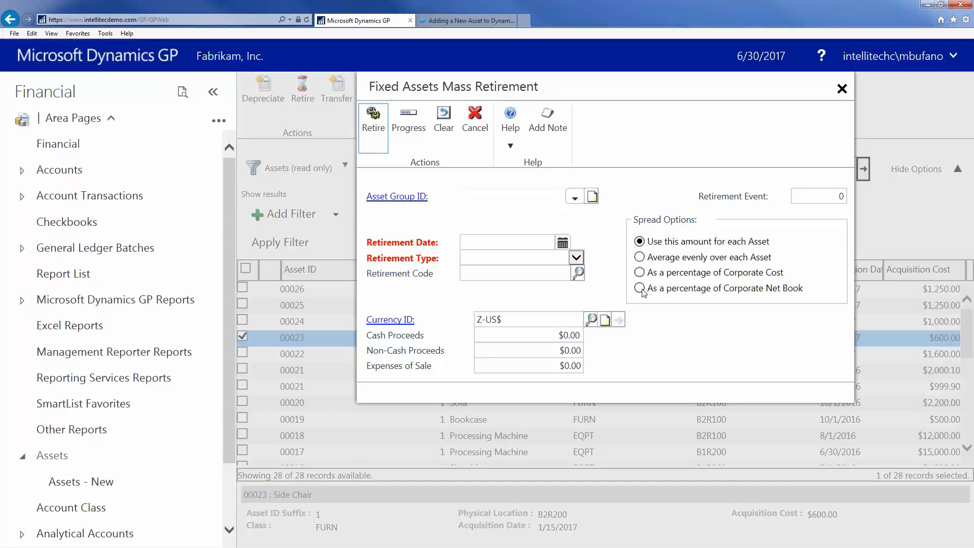
left_click(842, 89)
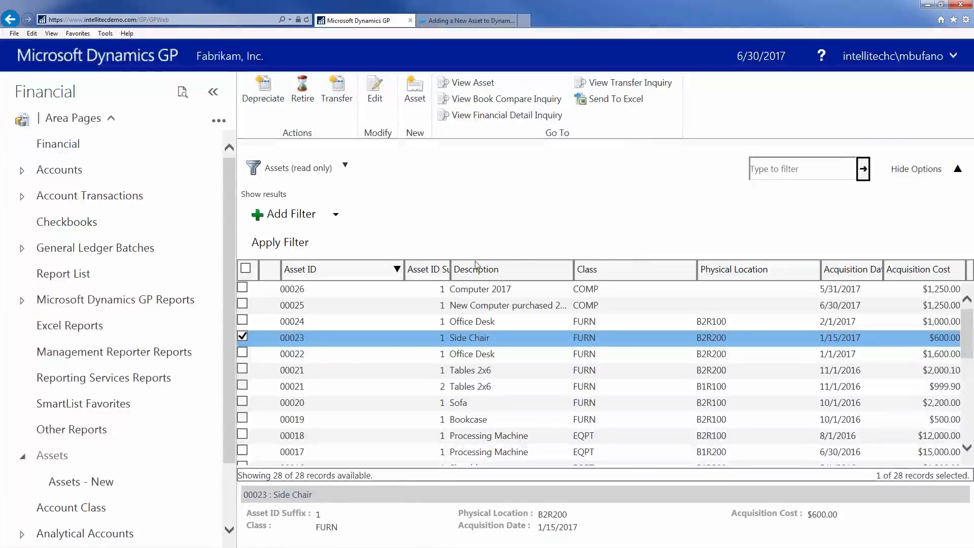
Return to the Financial area page and open the Fixed Assets GL Posting routine.
left_click(72, 145)
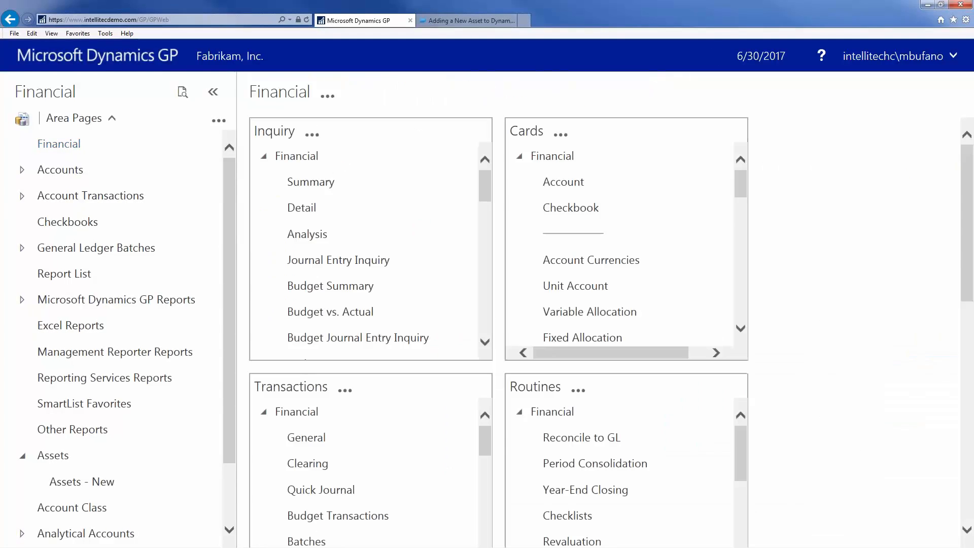
left_click(519, 411)
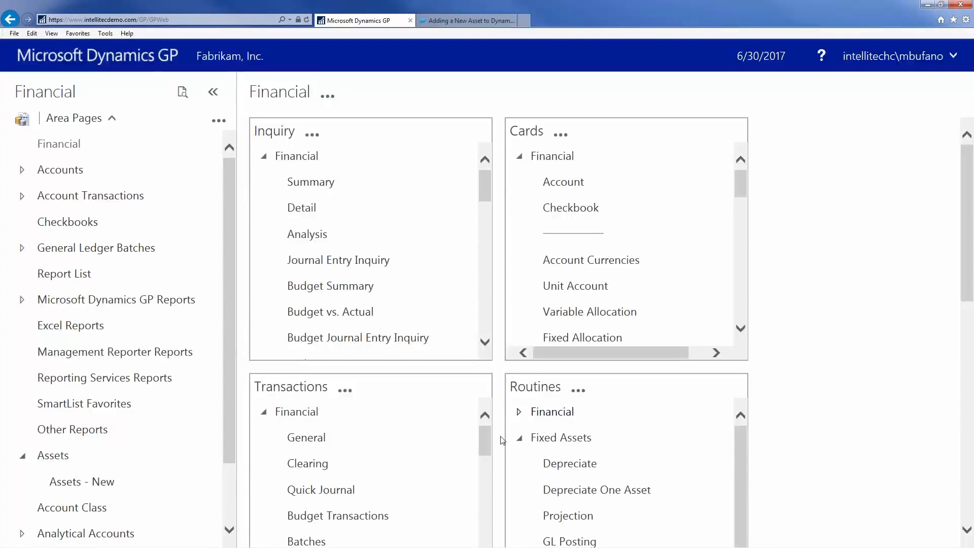
left_click(571, 541)
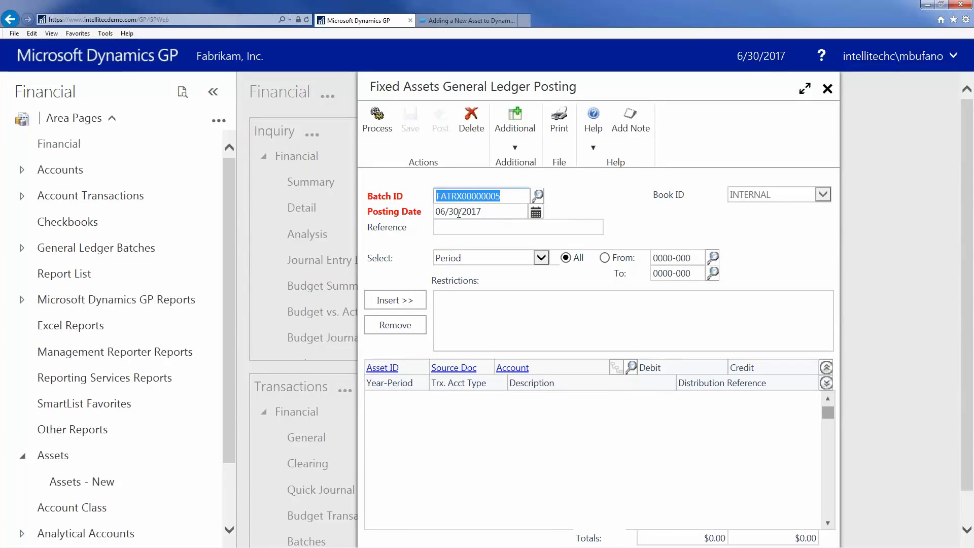
Restrict the posting to periods up to 2017-006 and process the batch's transactions.
left_click(674, 273)
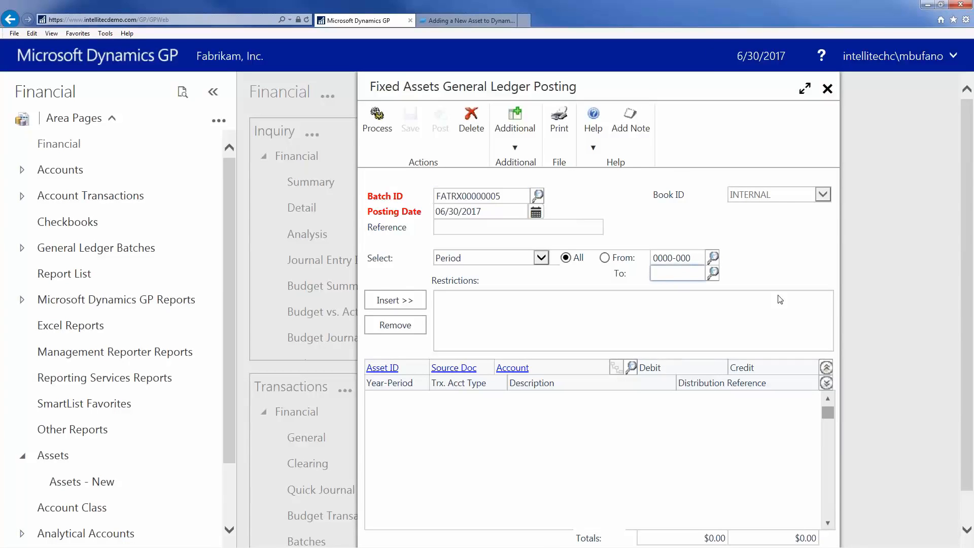
type("2017006")
key("Tab")
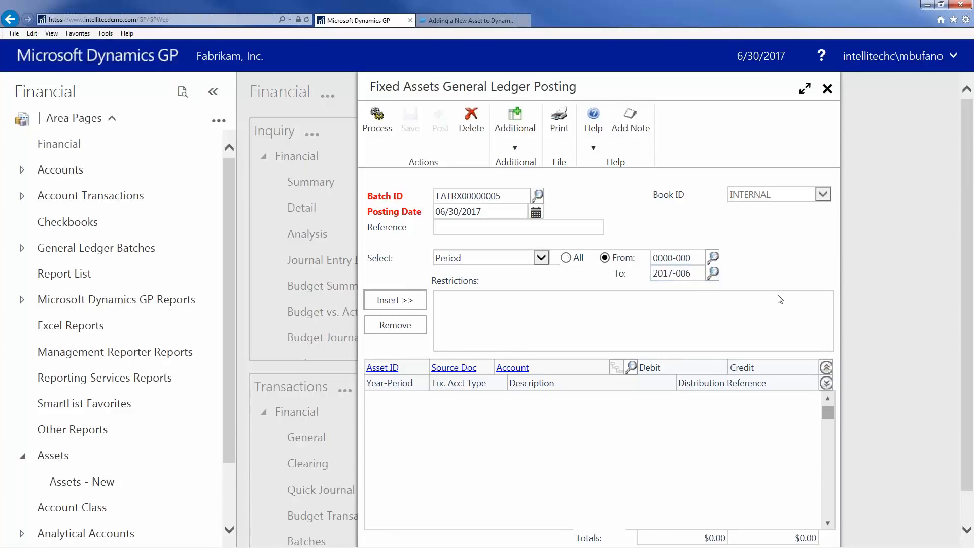
left_click(391, 298)
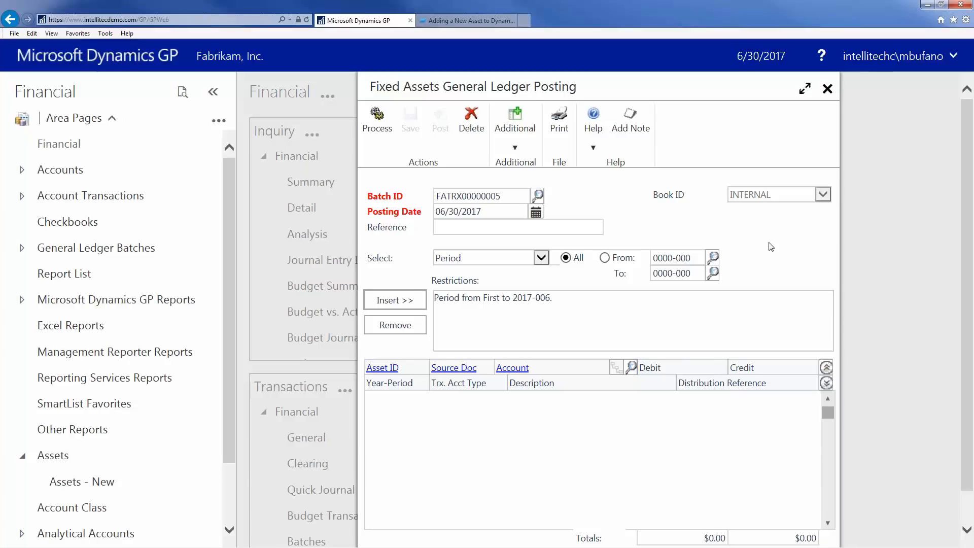
left_click(381, 132)
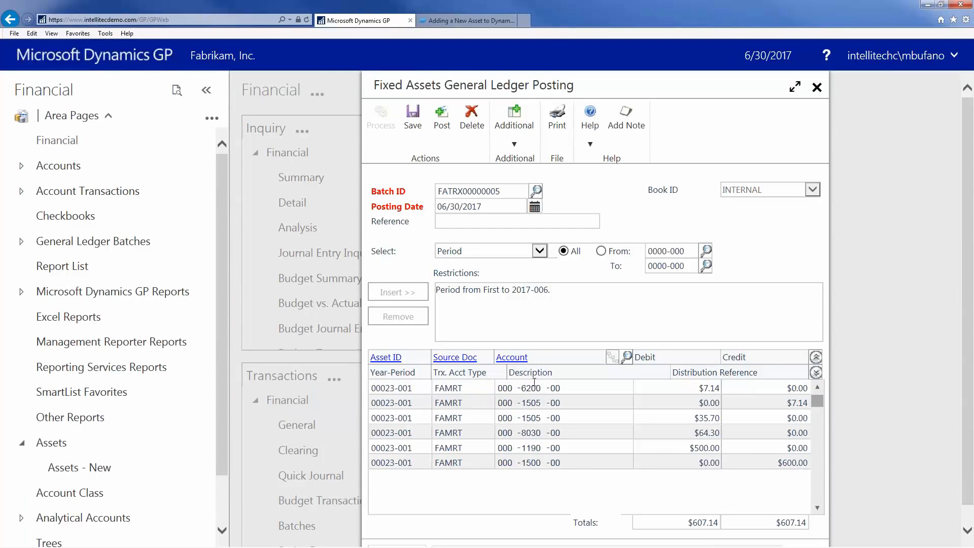
Expand the distribution lines to examine each entry's account description and amounts, and collapse them again.
left_click(815, 372)
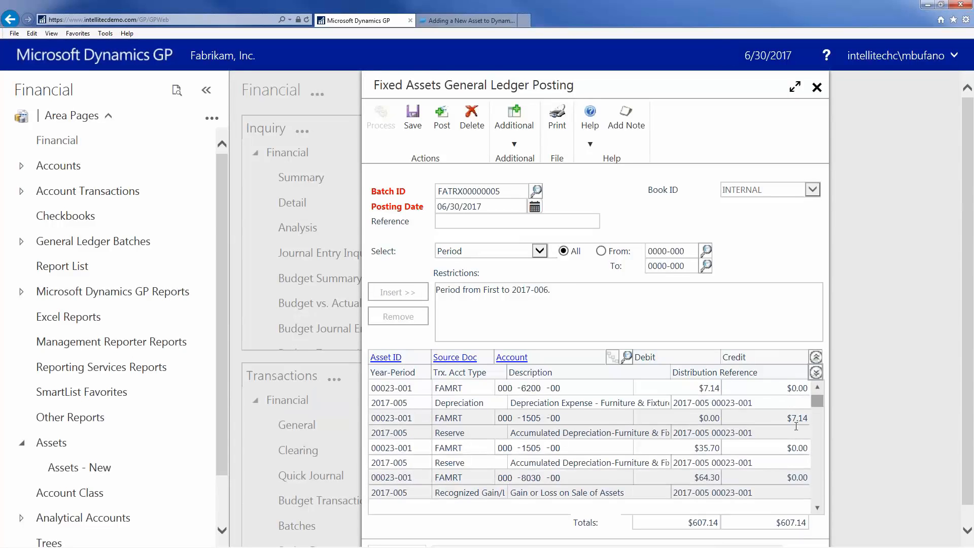
left_click(818, 508)
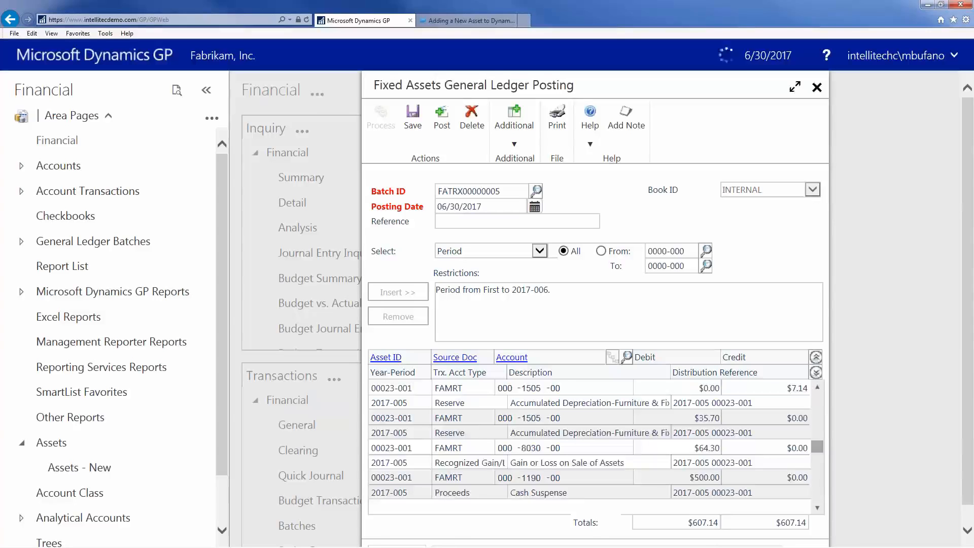
left_click(818, 508)
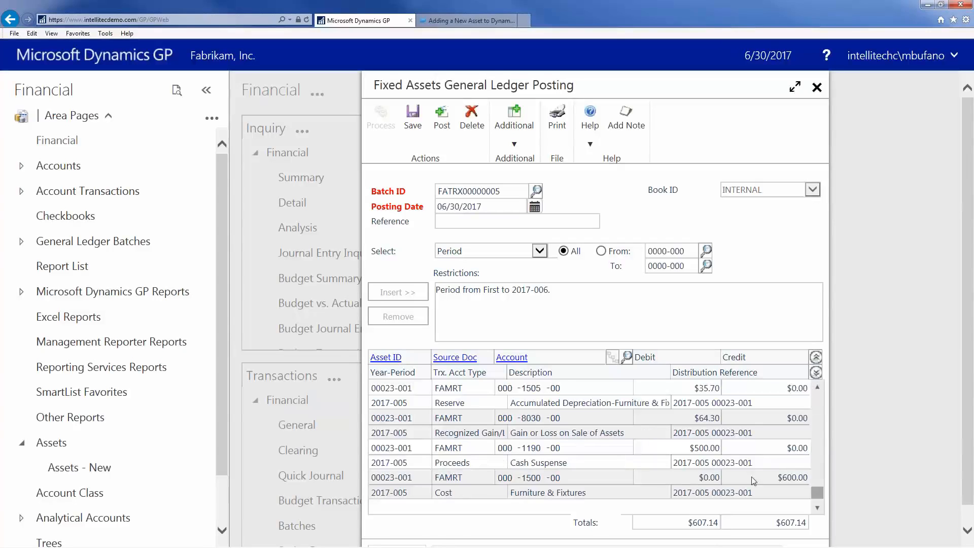
left_click(816, 358)
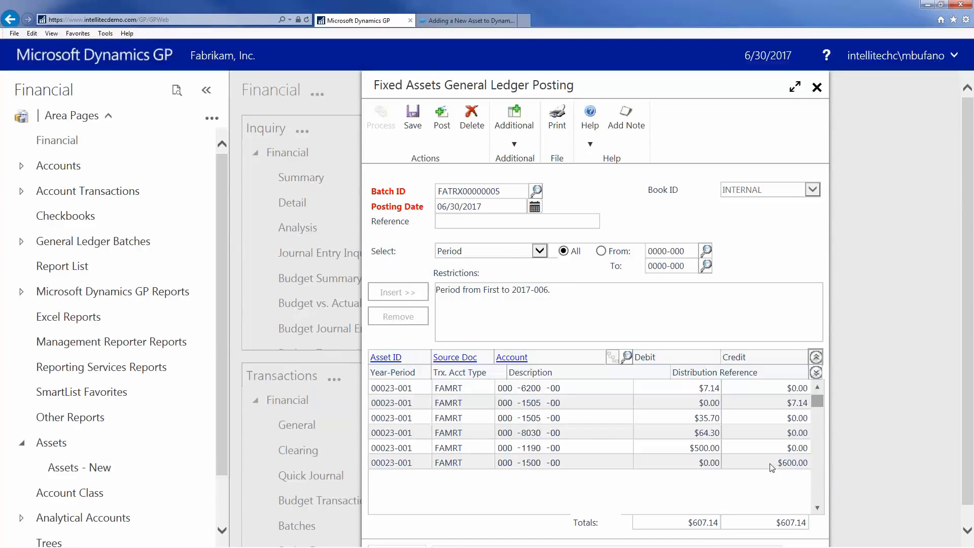
Post the batch, changing the report type and sending the FA GL Posting Detail report to the screen instead of the printer.
left_click(441, 118)
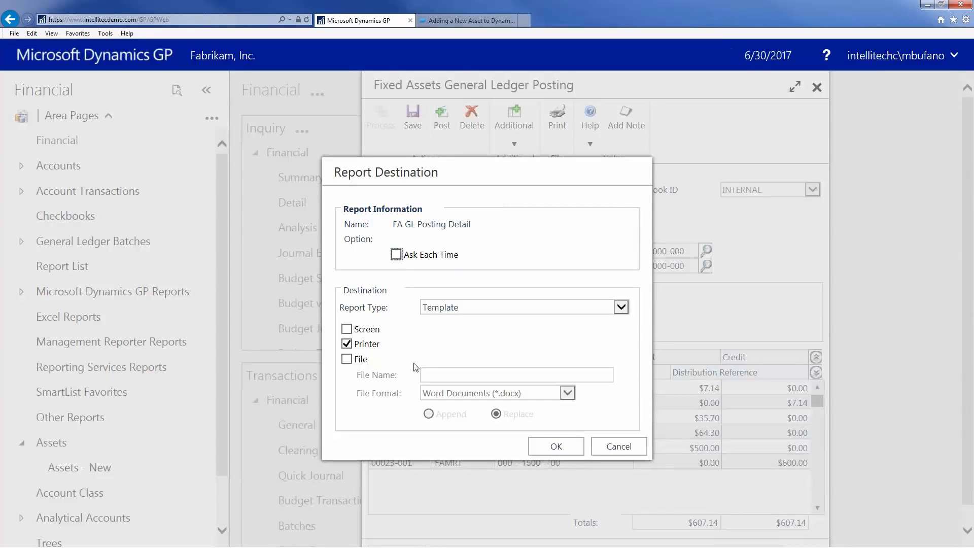
left_click(347, 329)
left_click(347, 344)
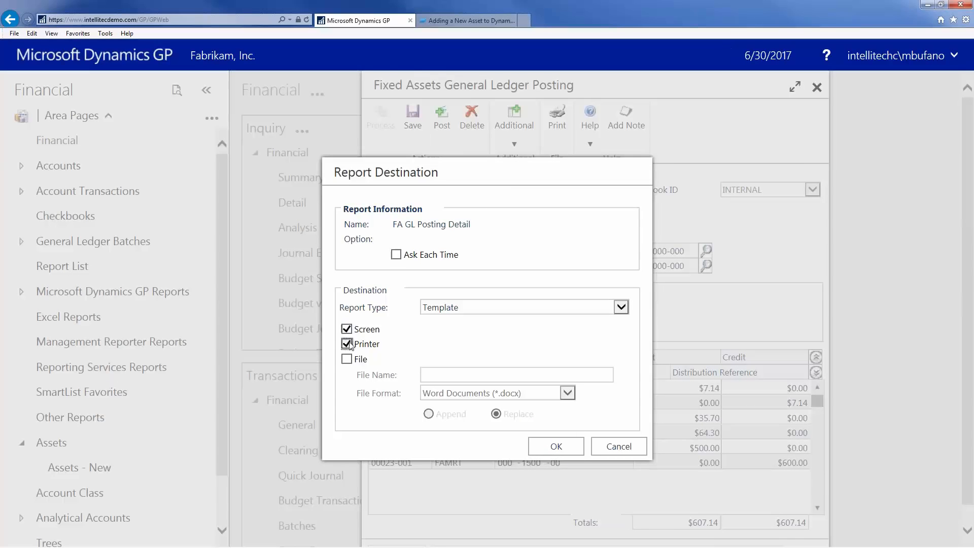
left_click(622, 308)
left_click(469, 307)
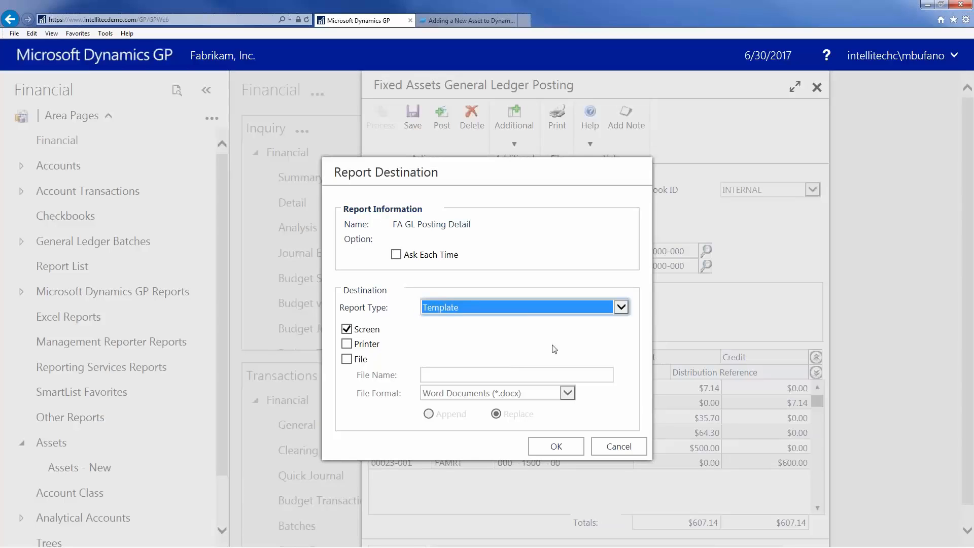
key("Up")
left_click(560, 446)
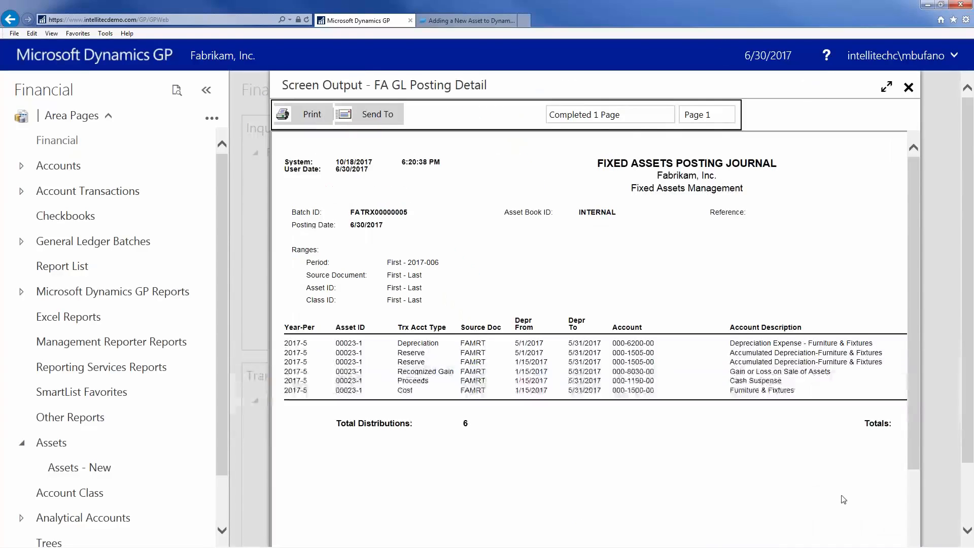
Examine the Fixed Assets Posting Journal across to its debit and credit columns.
left_click(968, 531)
left_click(968, 532)
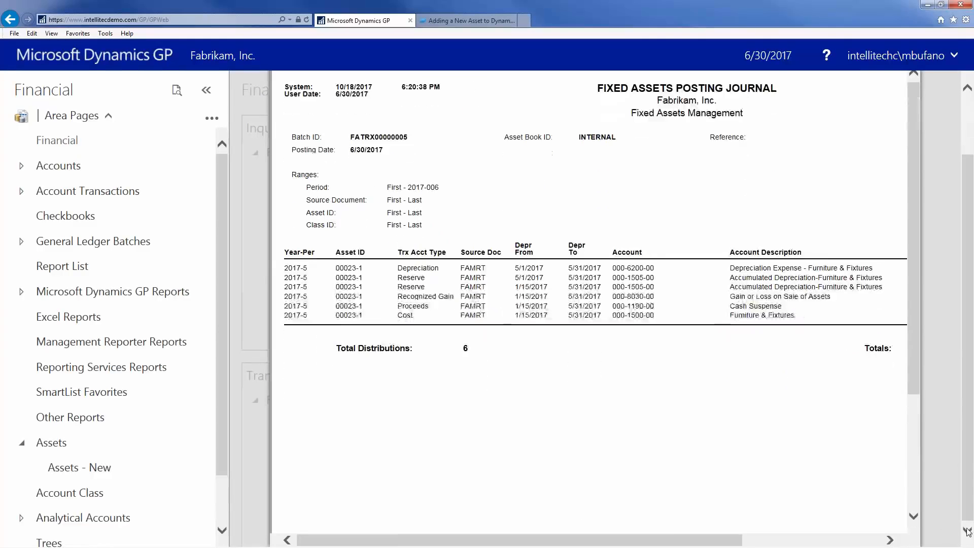
left_click(882, 541)
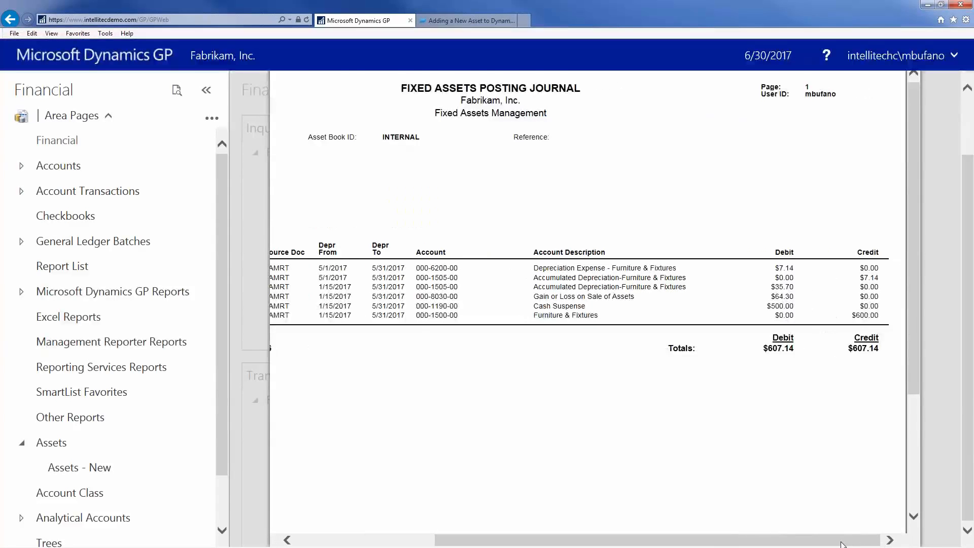
Finish reviewing the Fixed Assets Posting Journal, and close the report and the Fixed Assets General Ledger Posting window.
left_click_drag(840, 543, 762, 543)
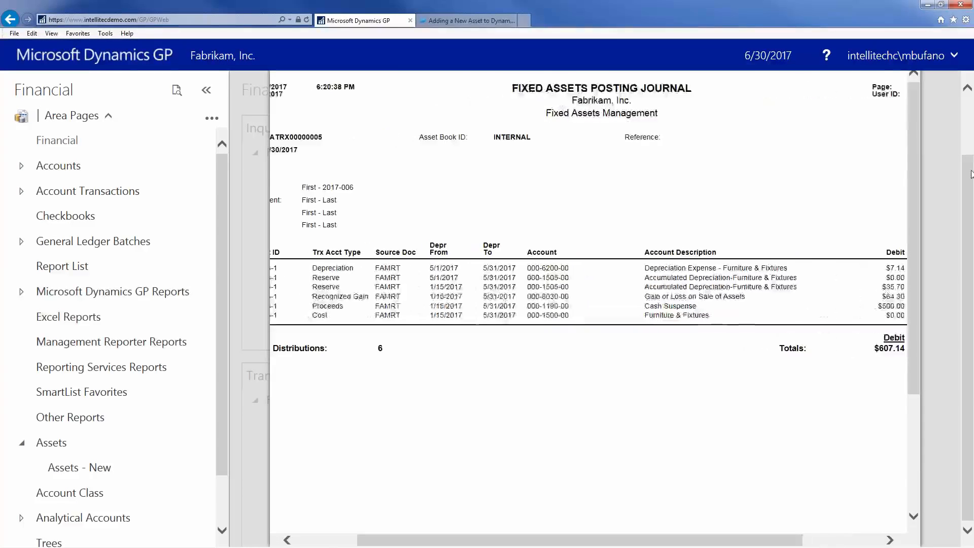
left_click(968, 121)
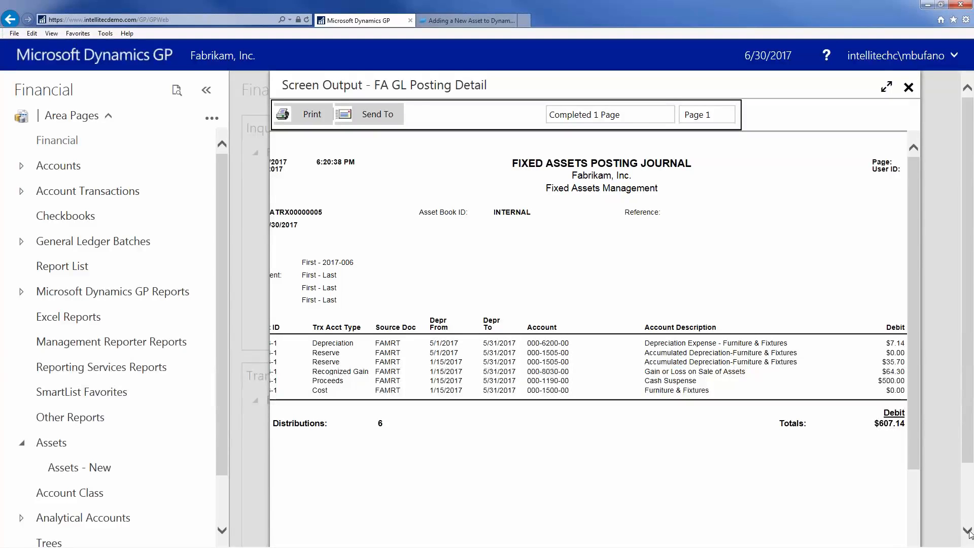
left_click(908, 88)
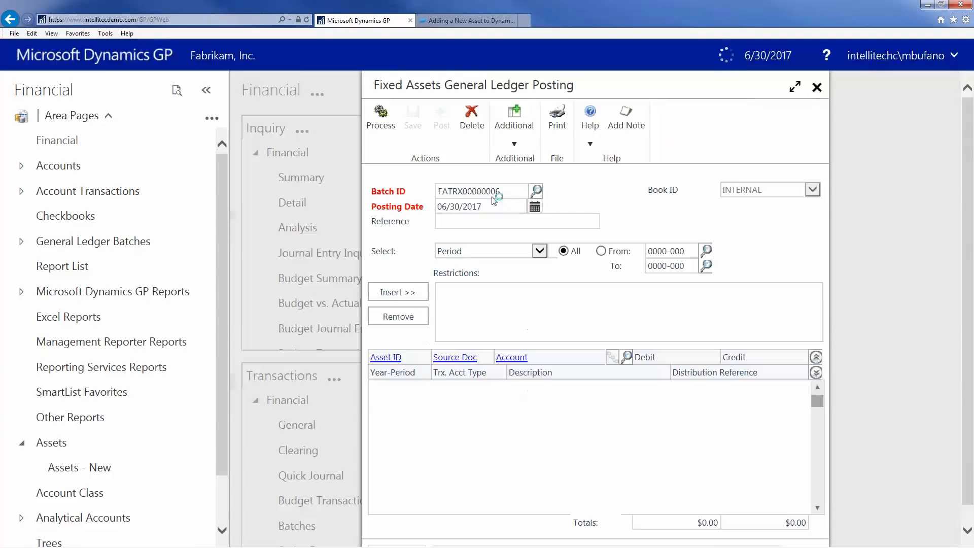
left_click(817, 87)
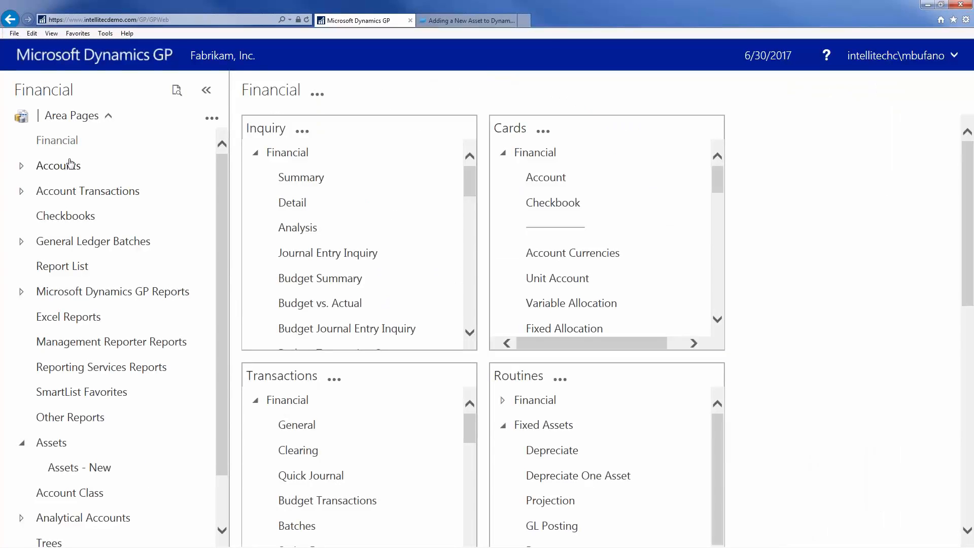
Select batch FATRX00000005 in the General Ledger Batches list and post it, confirming the action.
left_click(52, 242)
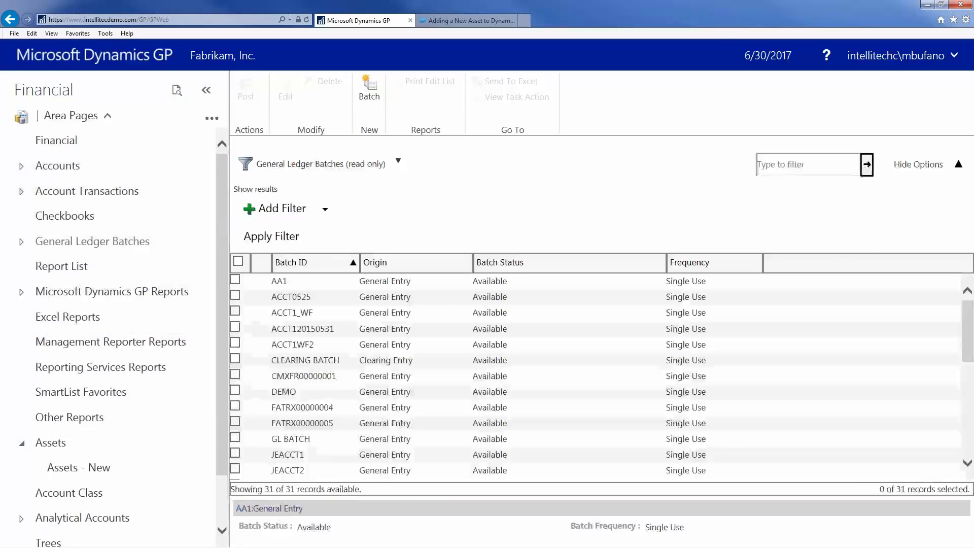
left_click(235, 421)
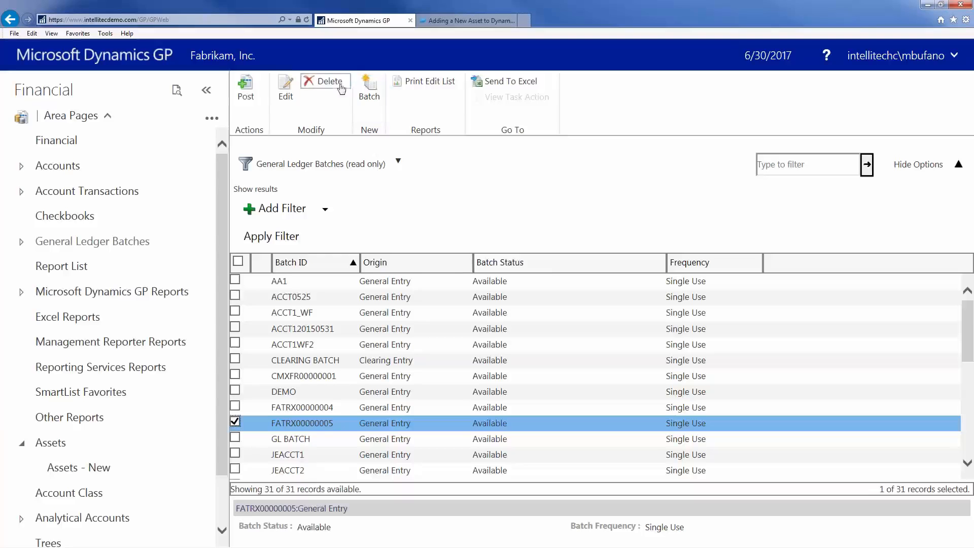
left_click(246, 91)
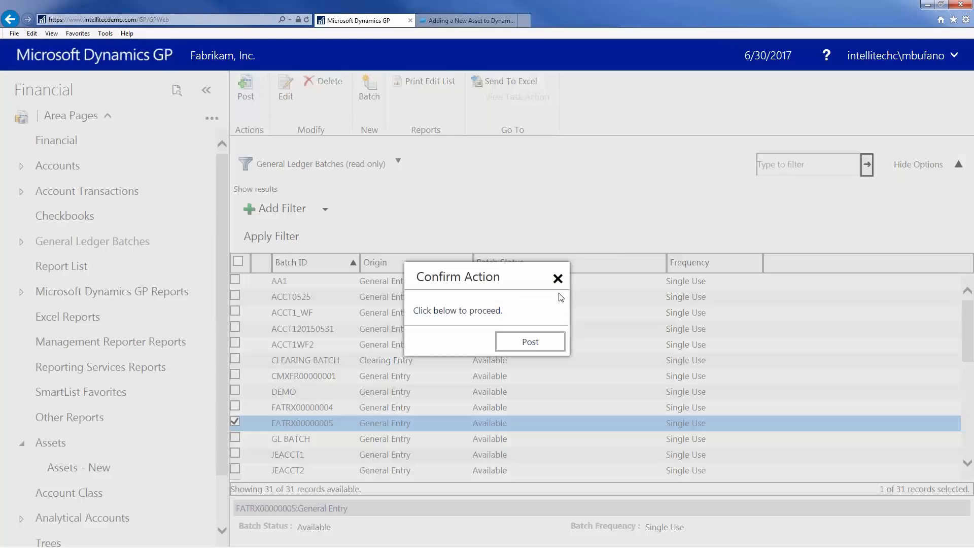
left_click(530, 342)
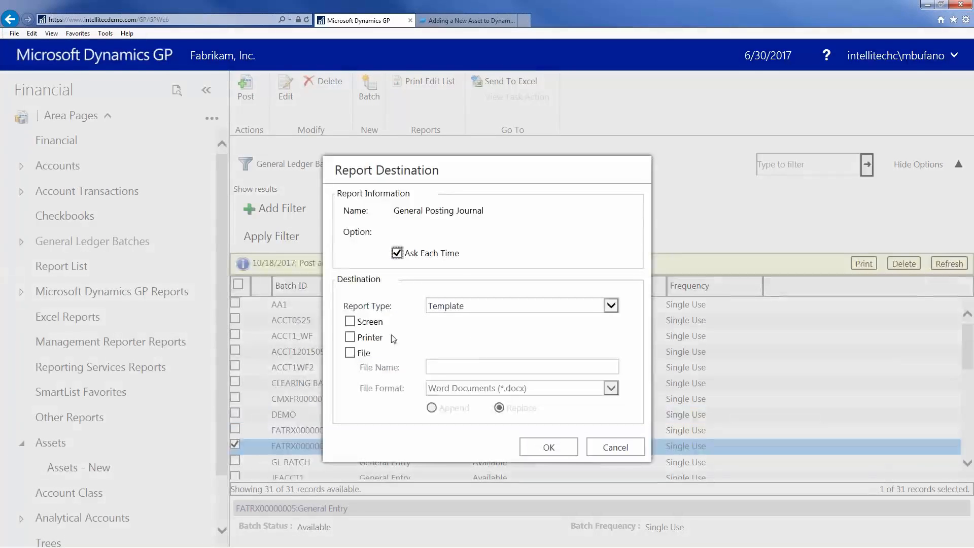
Send the General Posting Journal to the screen as a Standard report and cancel the AA General Posting Journal.
left_click(350, 322)
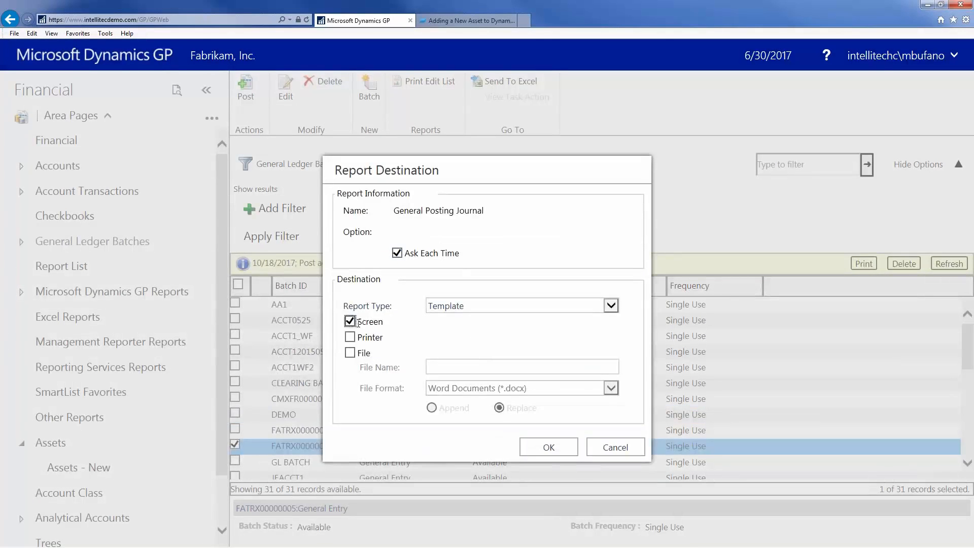
left_click(439, 307)
left_click(466, 307)
key("Up")
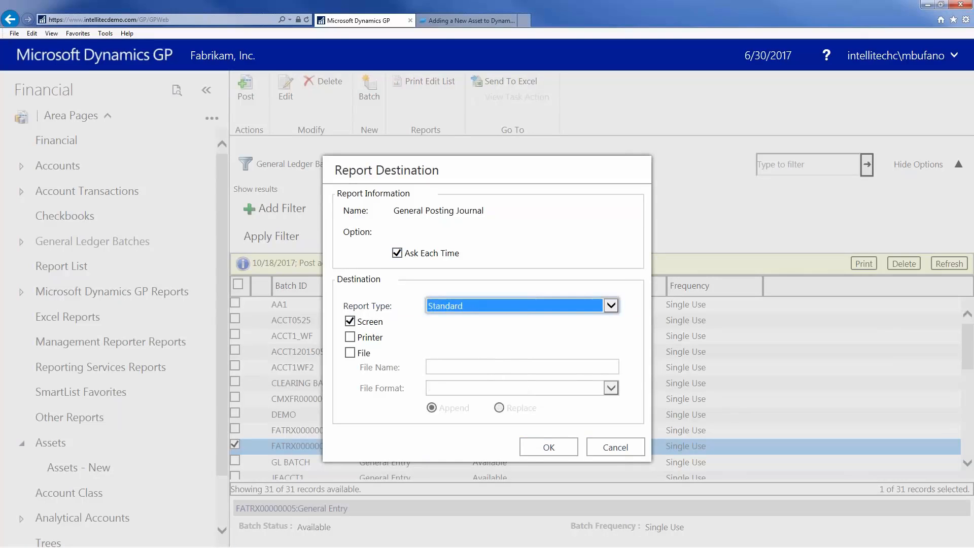
left_click(538, 449)
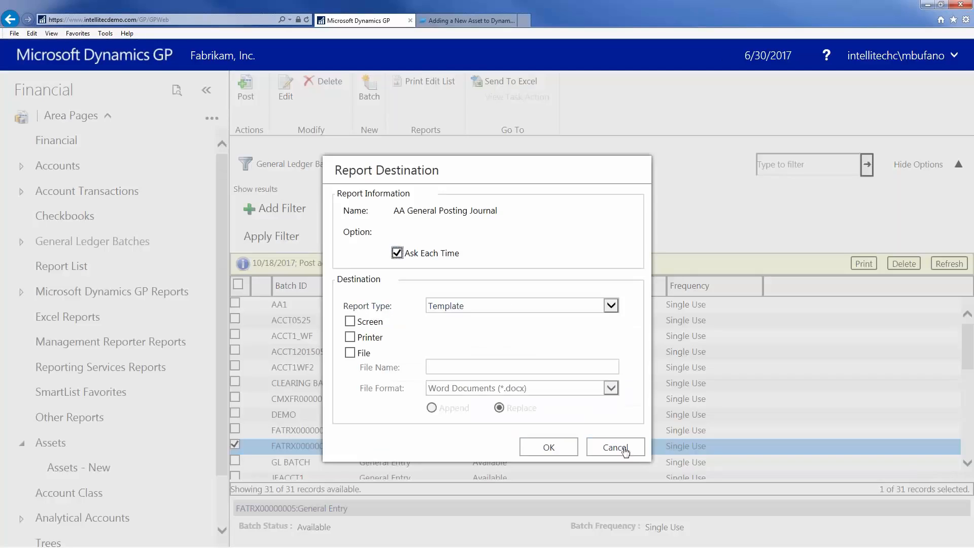
left_click(633, 450)
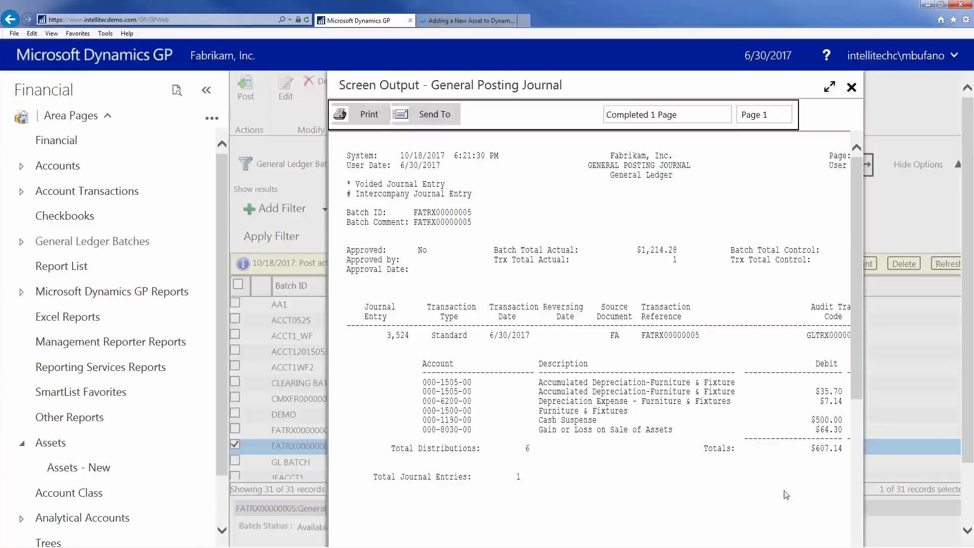
scroll(853, 529, "down", 2)
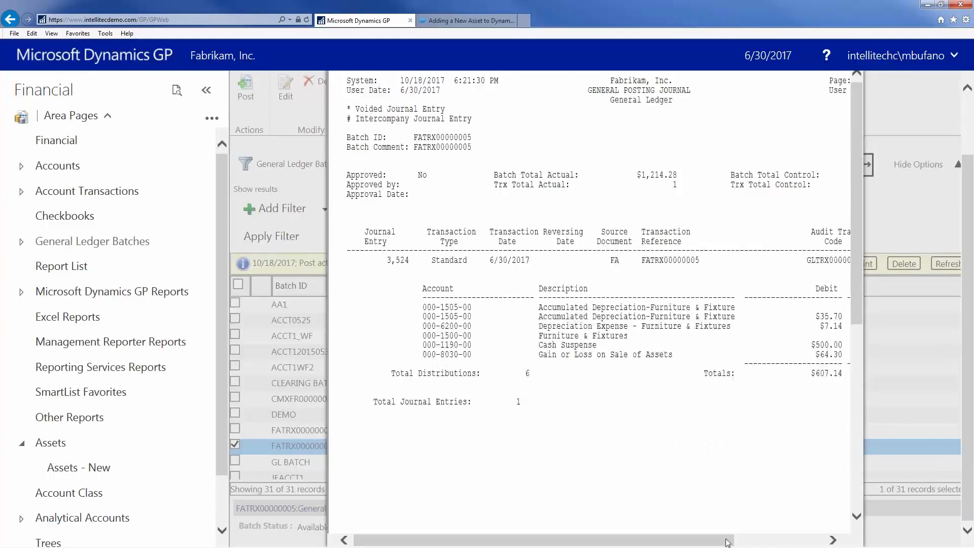
left_click_drag(728, 543, 813, 532)
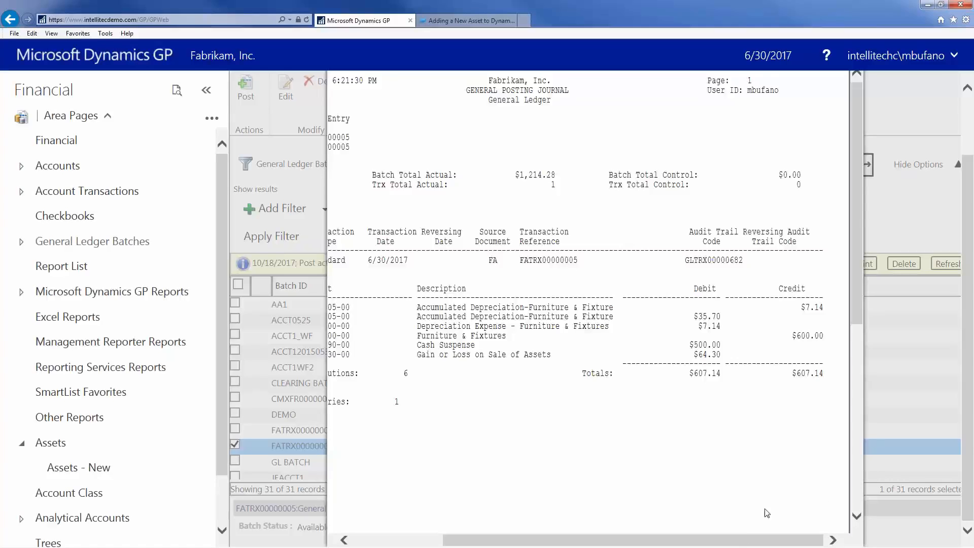
left_click_drag(738, 544, 710, 543)
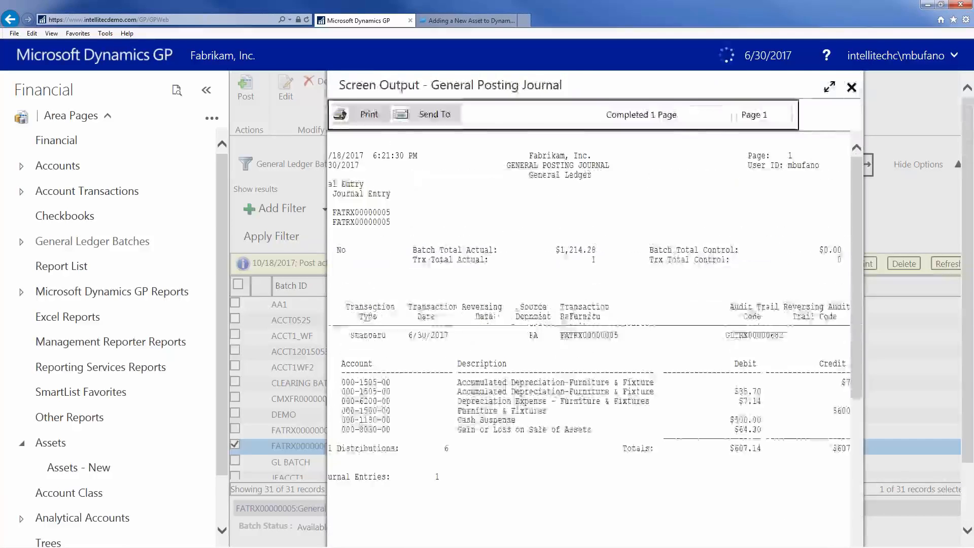
left_click(854, 91)
Search the forms and reports for "sma" and open SmartList.
left_click(177, 92)
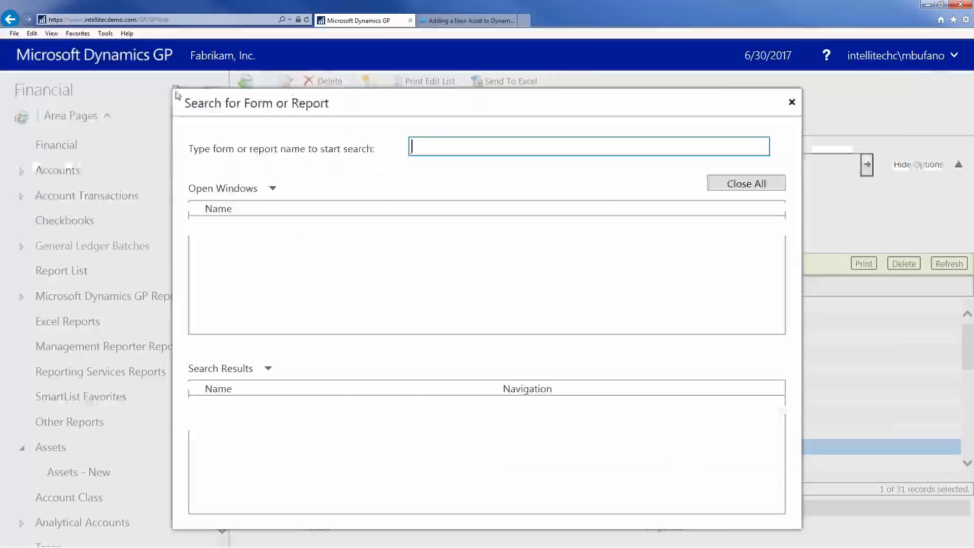
type("s")
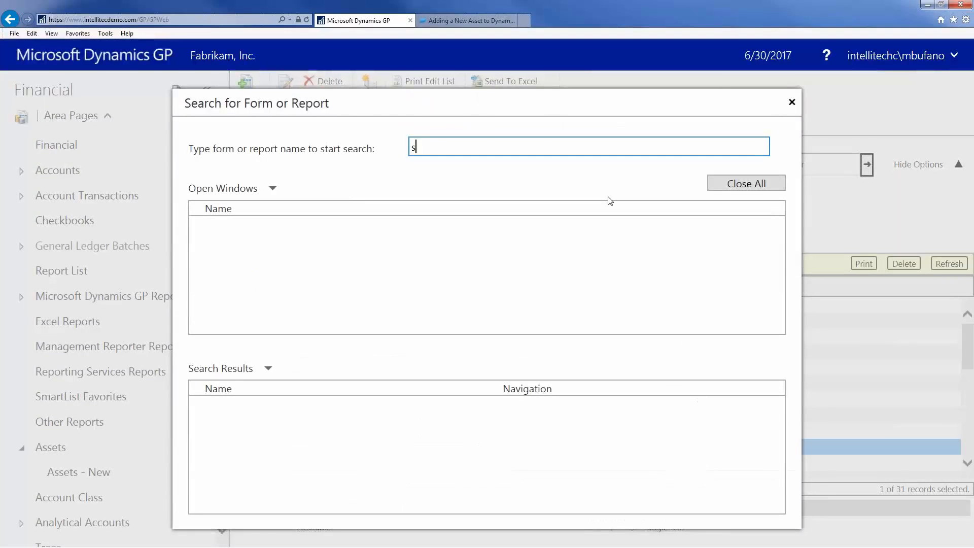
type("ma")
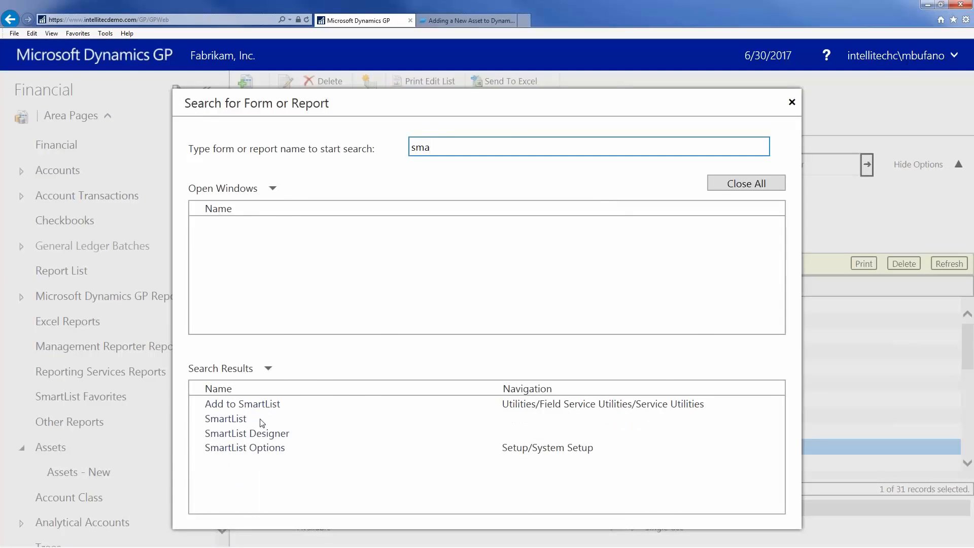
left_click(231, 419)
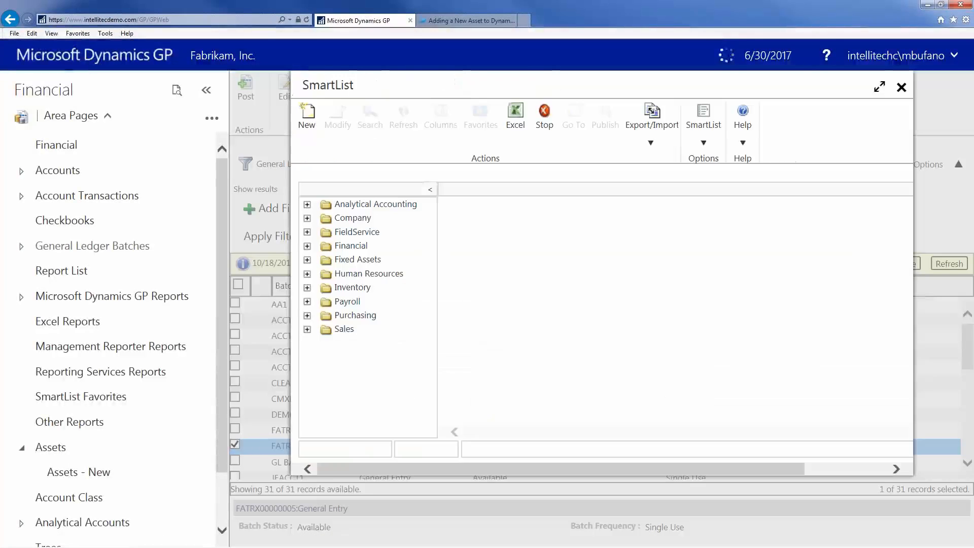
Display the FA-Deprec list under Fixed Assets Books in an enlarged SmartList window with the area navigation collapsed.
double_click(357, 260)
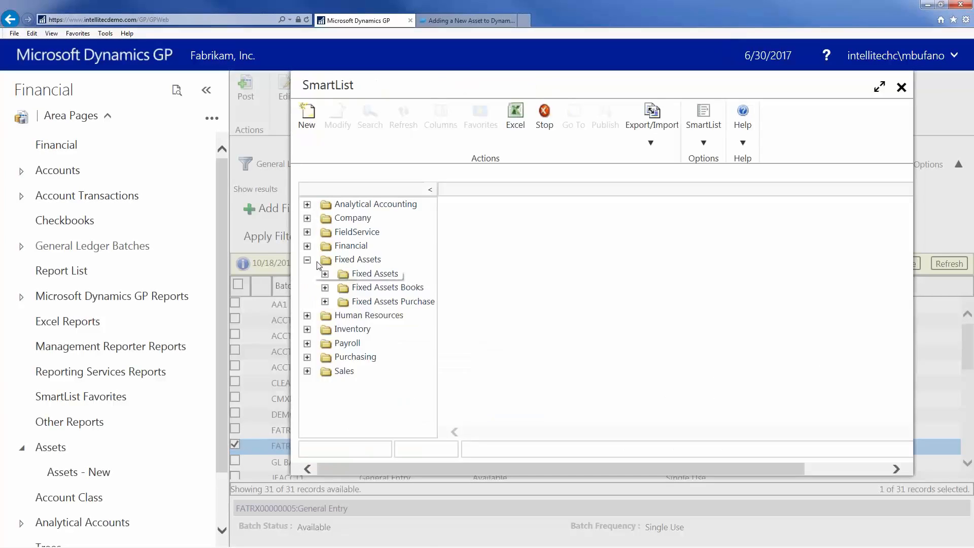
left_click(325, 288)
left_click(375, 315)
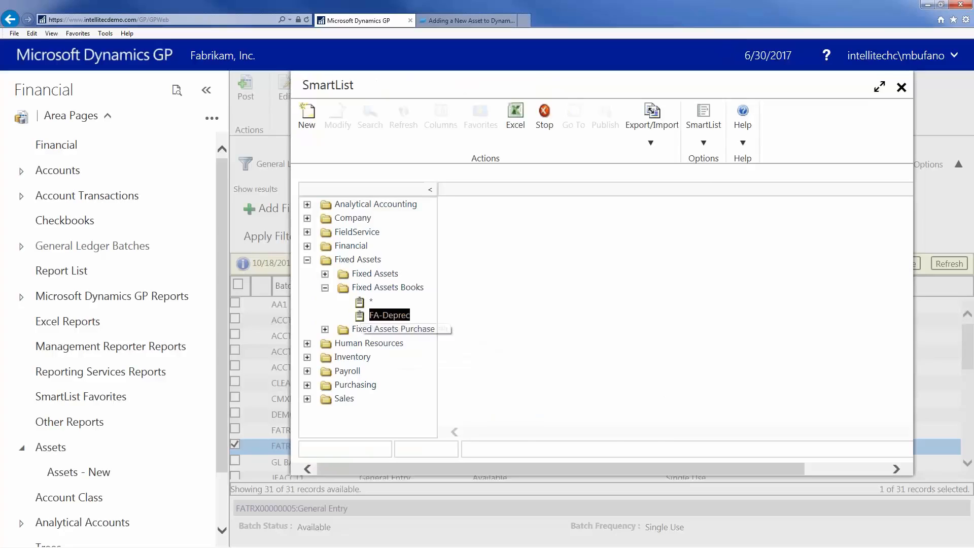
left_click(879, 88)
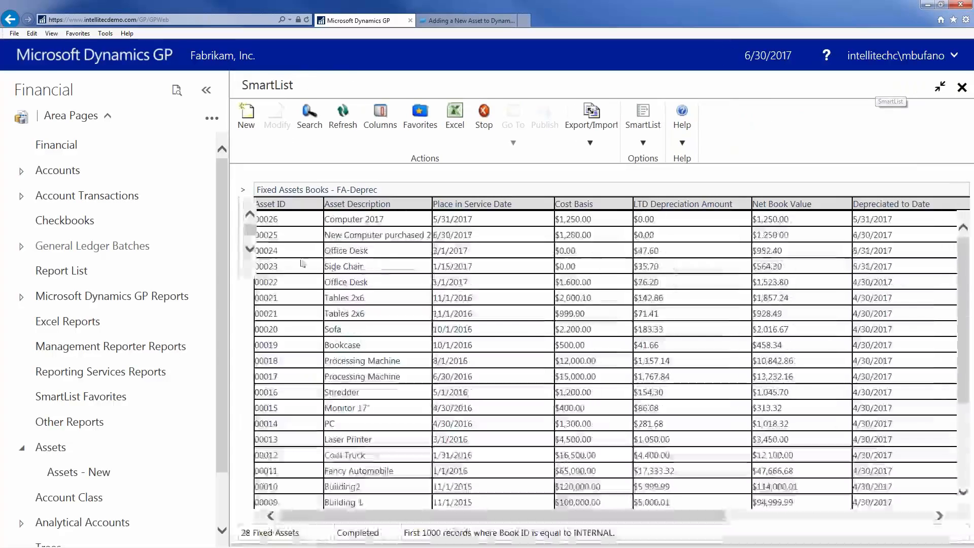
left_click(207, 92)
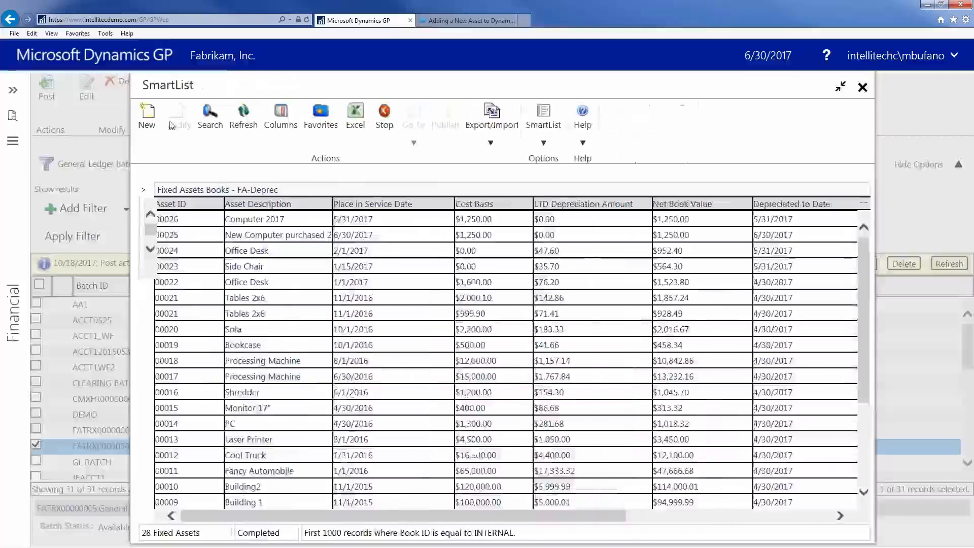
left_click(143, 193)
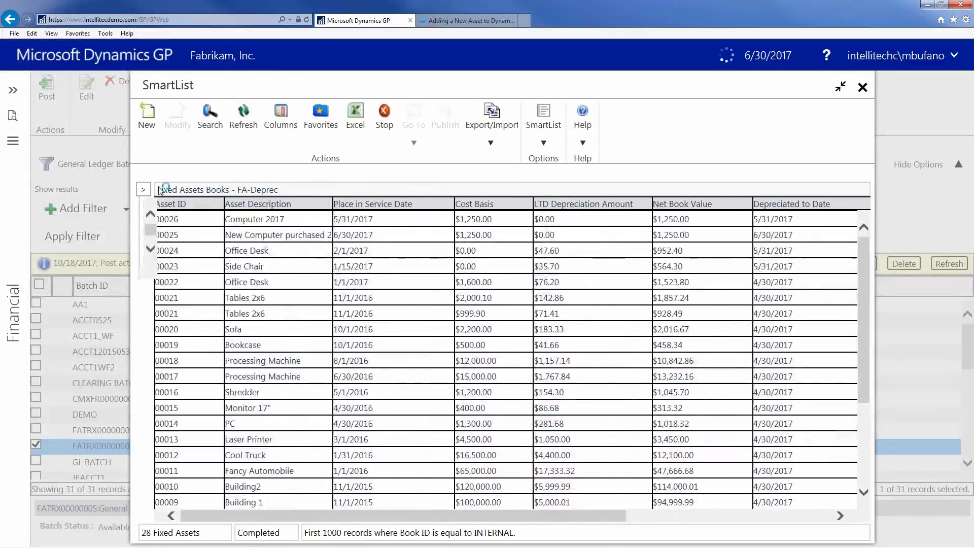
left_click(270, 189)
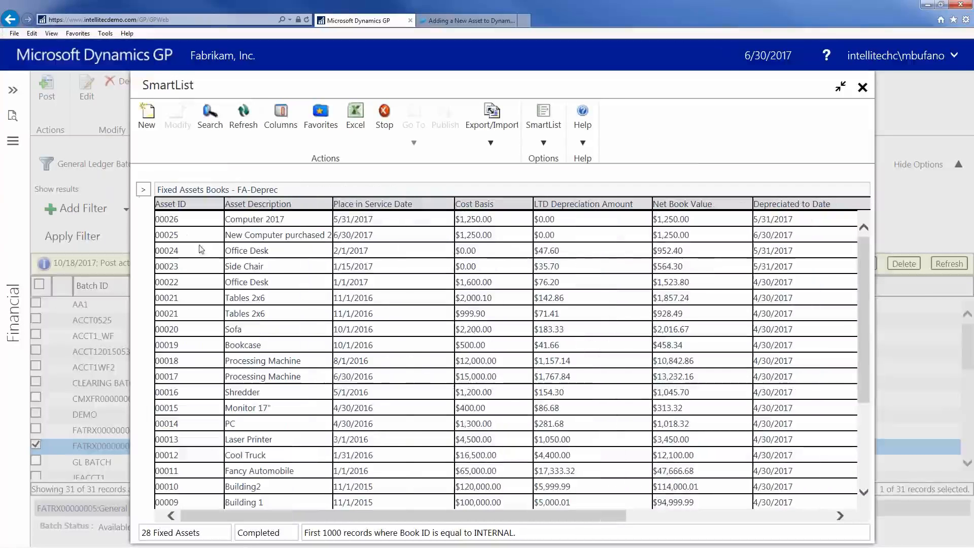
Select the Side Chair asset 00023 in the list and open its Asset Book Inquiry.
left_click(169, 269)
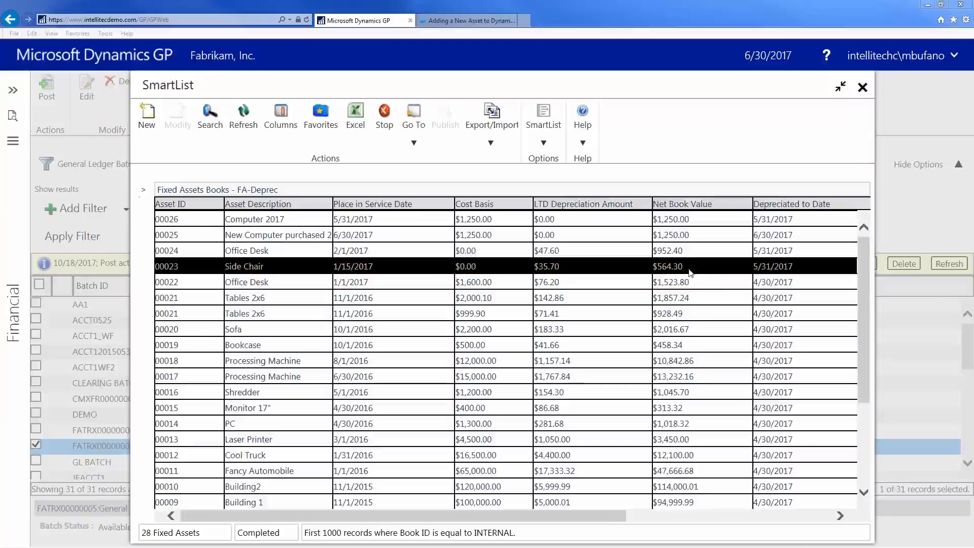
left_click_drag(609, 516, 570, 516)
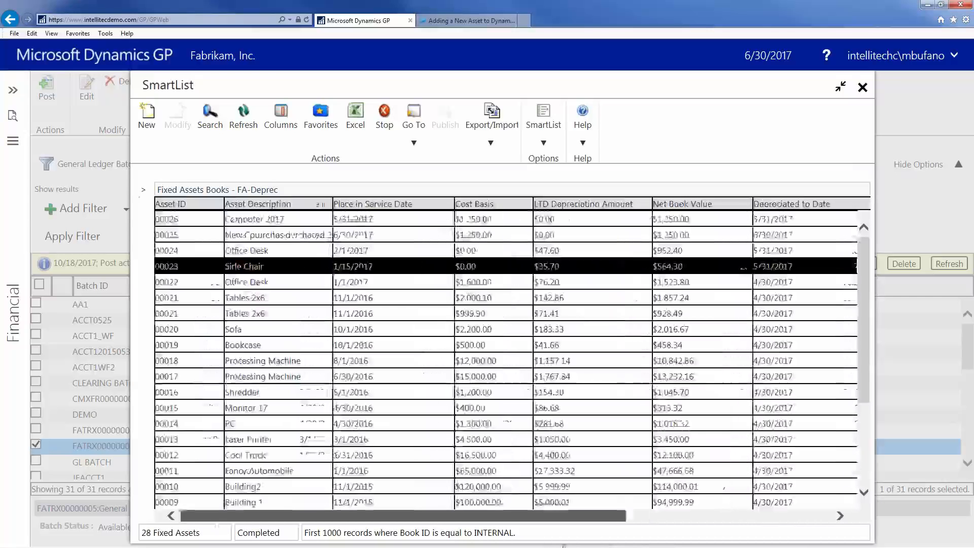
left_click(418, 131)
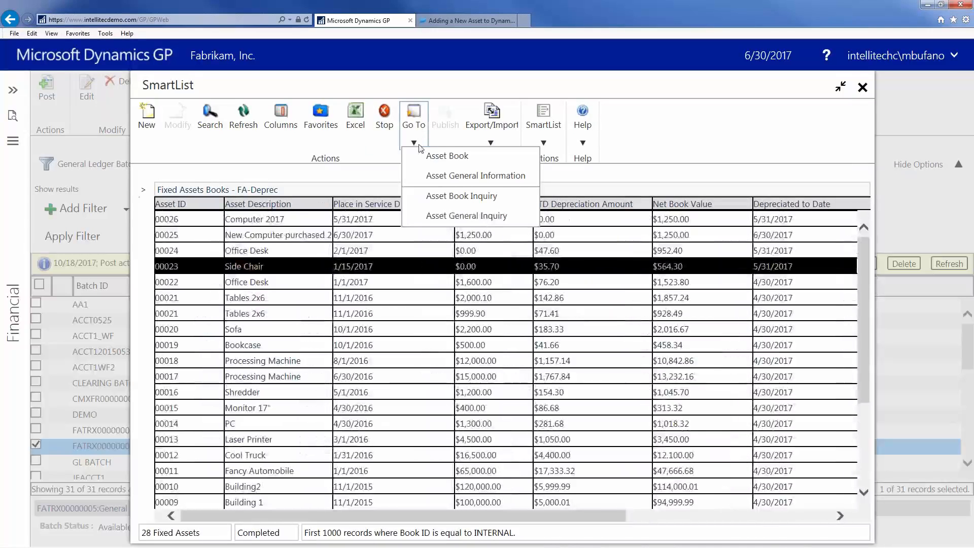
left_click(534, 197)
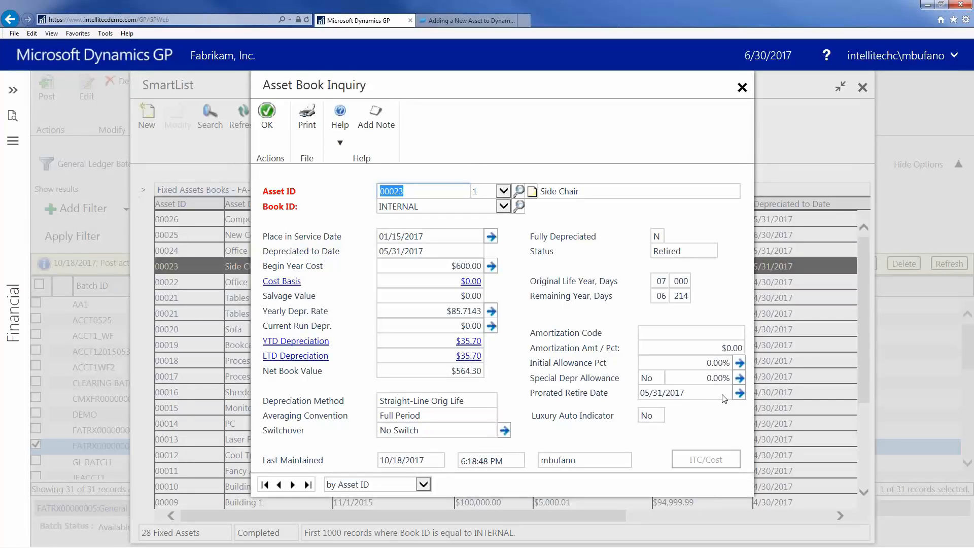
Examine the Side Chair's prorated retirement date details, including the recognized gain or loss, and close both inquiry windows.
left_click(740, 393)
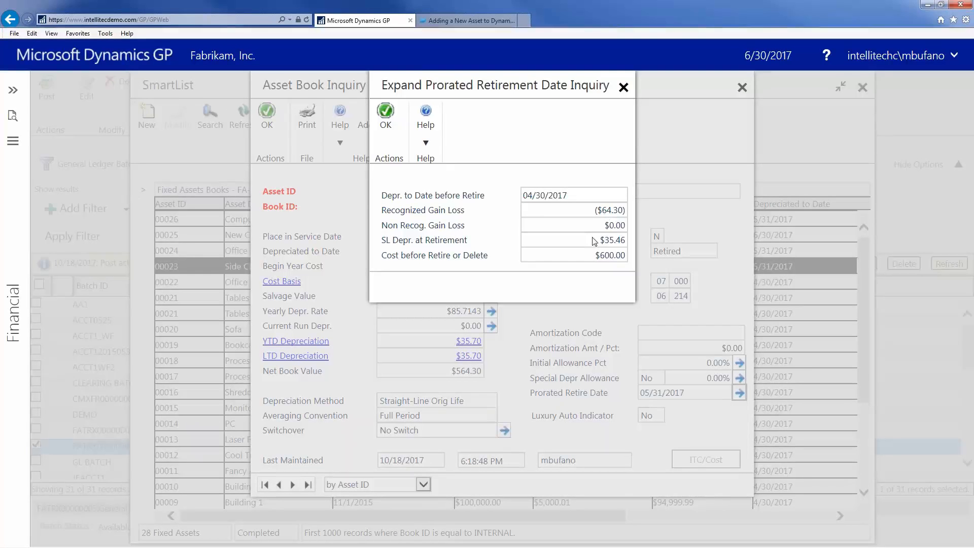
left_click(384, 117)
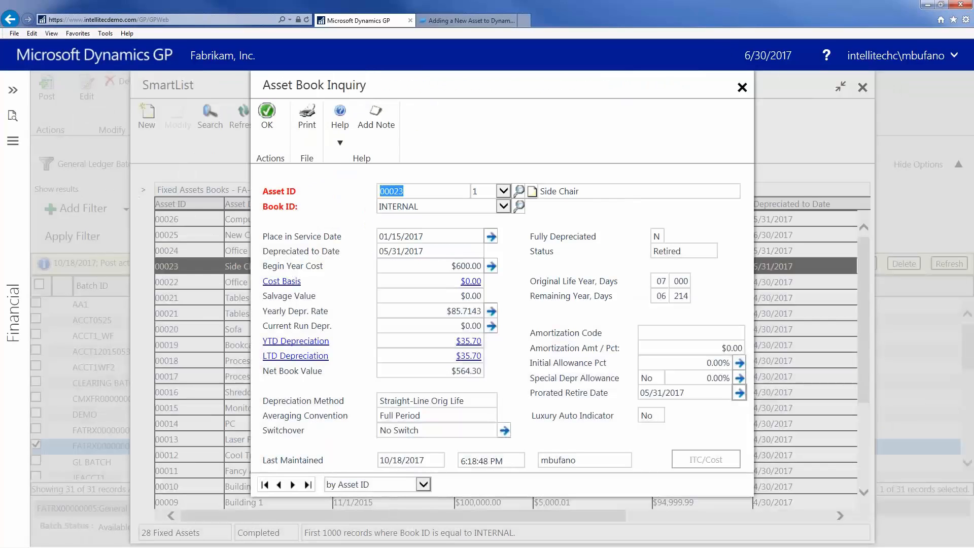
left_click(265, 119)
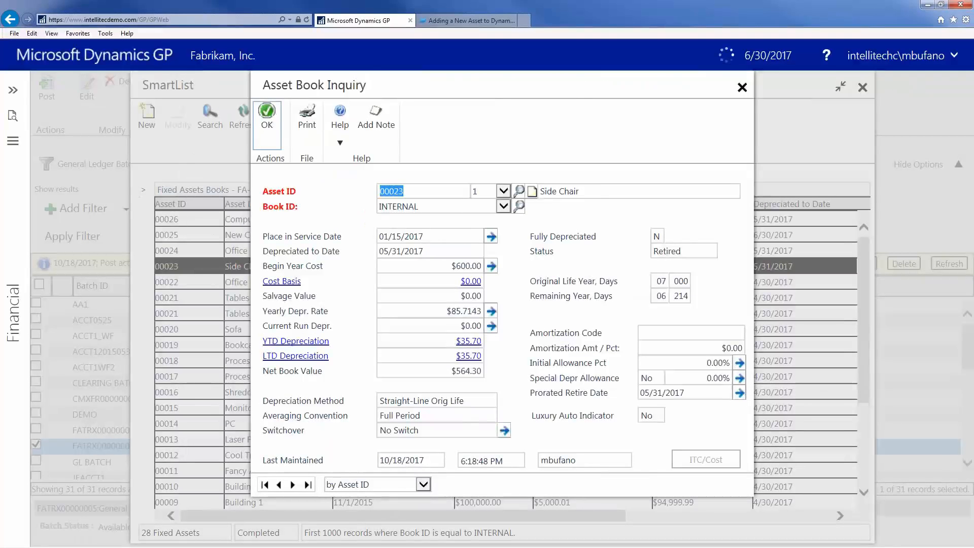